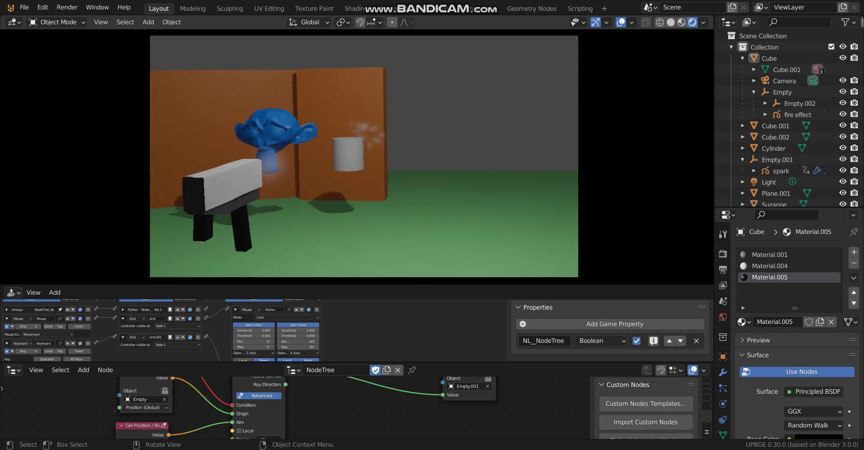
Fire the gun in the running game as a test and stop the game
left_click(364, 156)
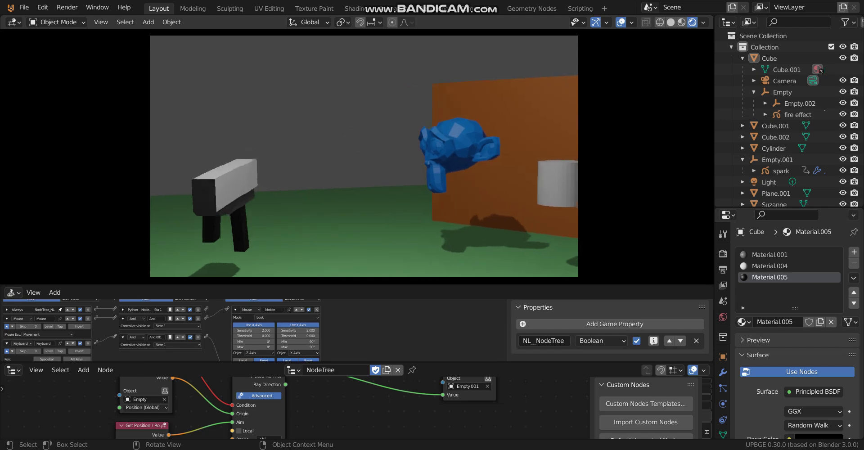
key("Escape")
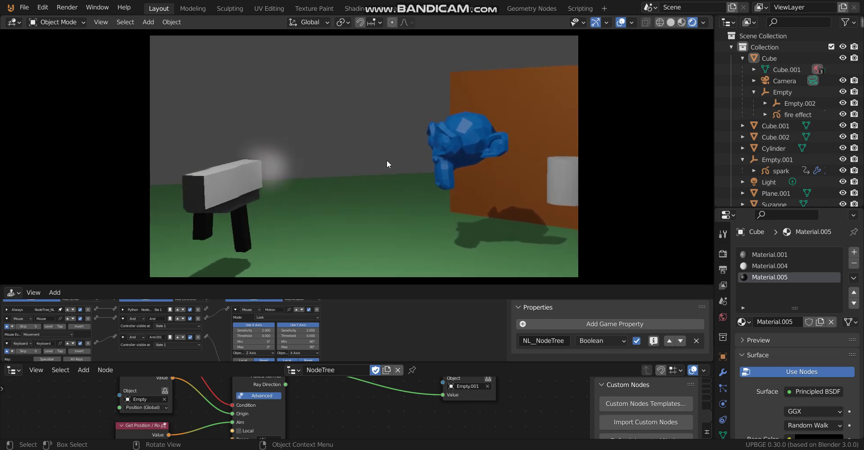
middle_click_drag(403, 166, 338, 180)
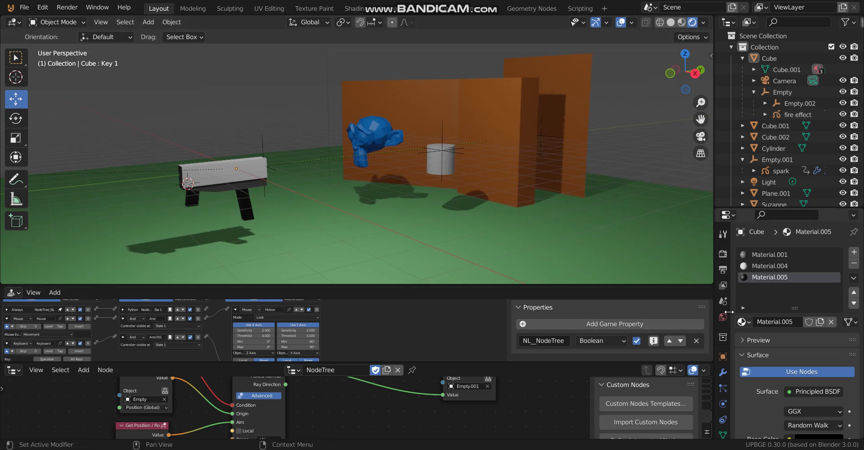
Enable Use Viewport Render for the scene and test the gun's aiming and firing in the viewport game
left_click(724, 254)
left_click(760, 356)
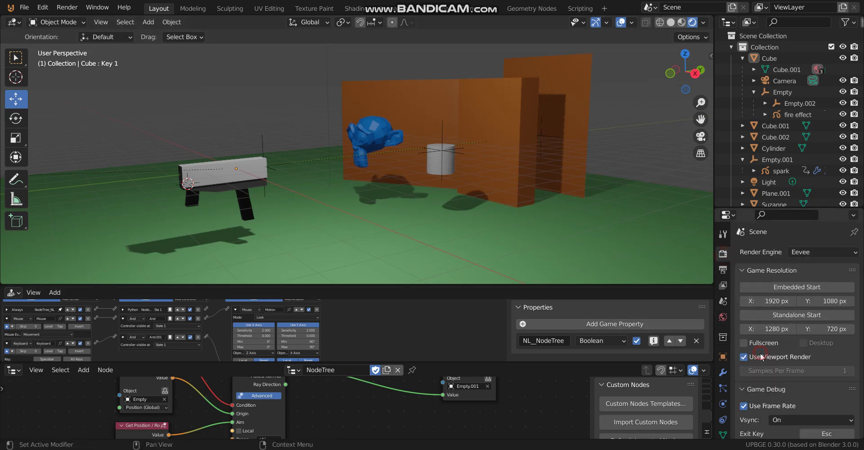
key("p")
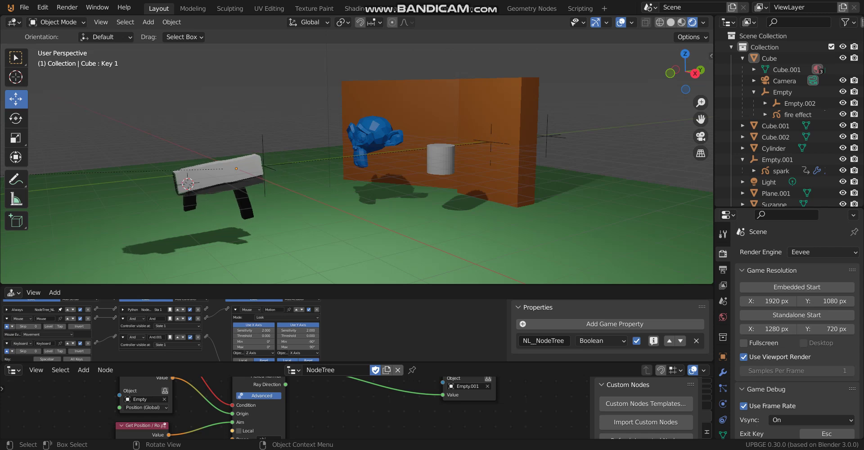
key("space")
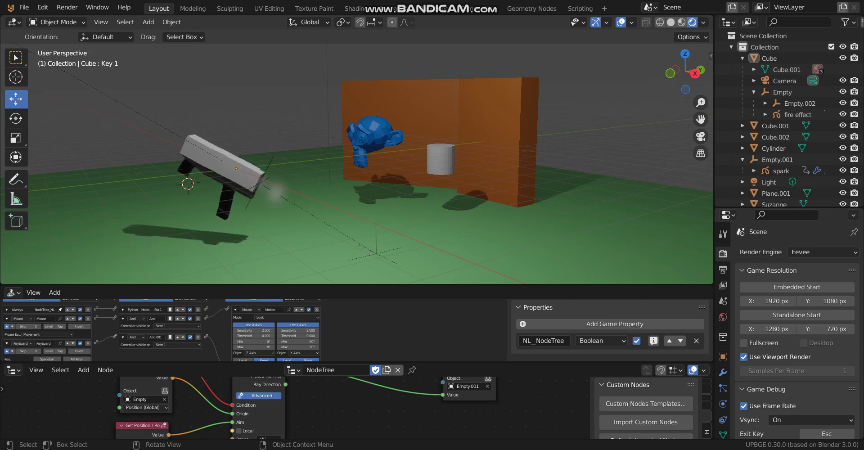
middle_click_drag(390, 155, 411, 161)
left_click(232, 170)
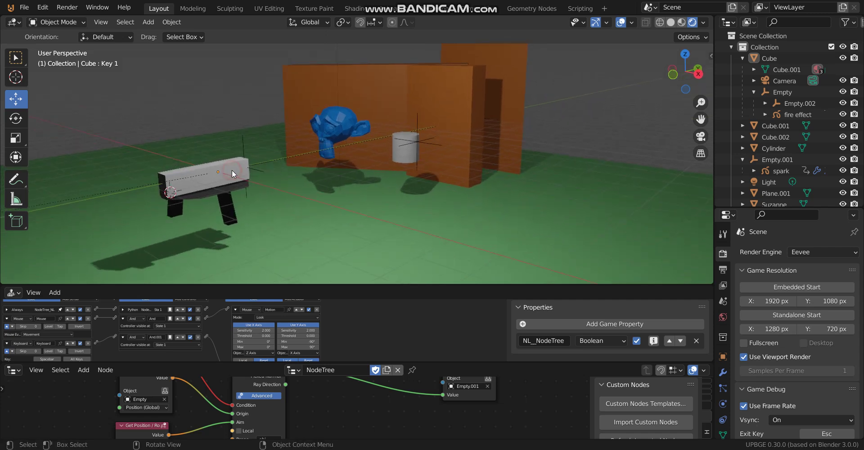
left_click(232, 169)
key("r")
key("z")
key("z")
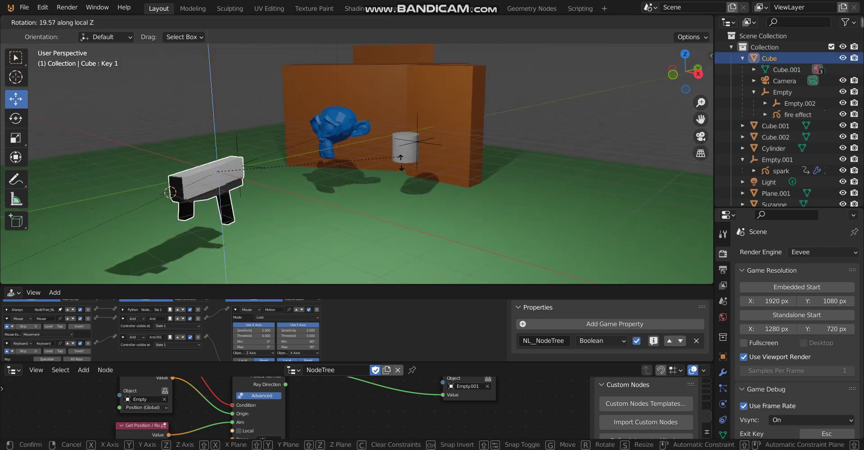
left_click(358, 140)
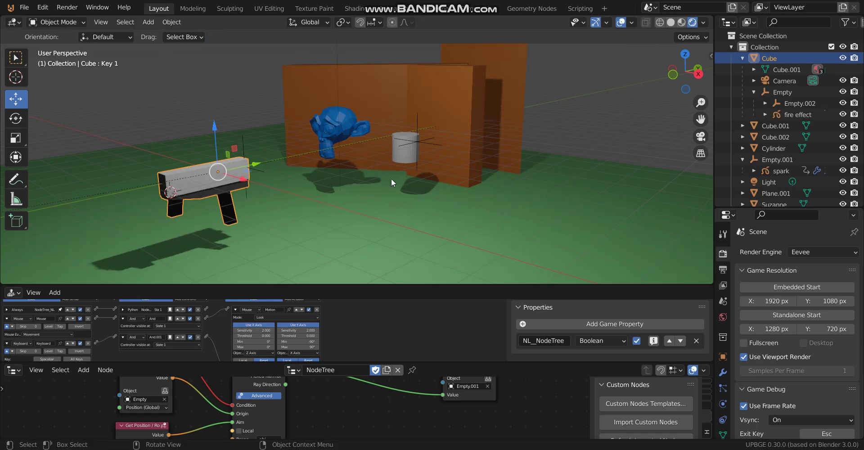
Open the recent file gun start.blend without saving the current one, and display the viewport in Rendered shading
left_click(24, 7)
mouse_move(75, 40)
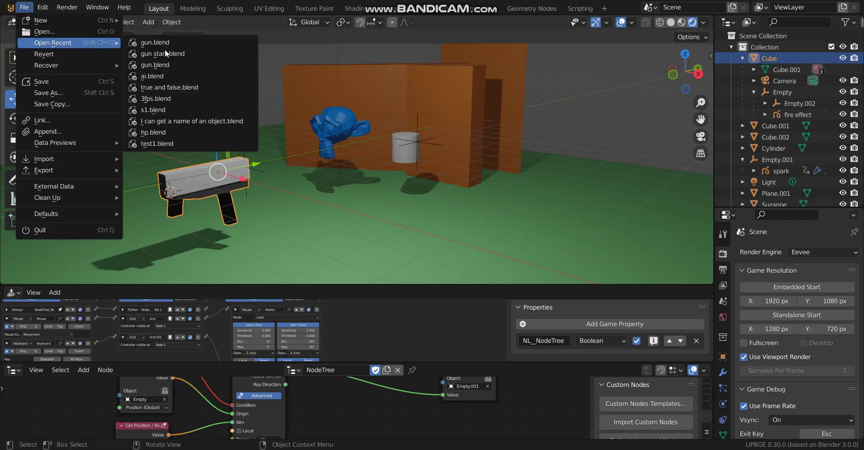
left_click(180, 54)
left_click(441, 244)
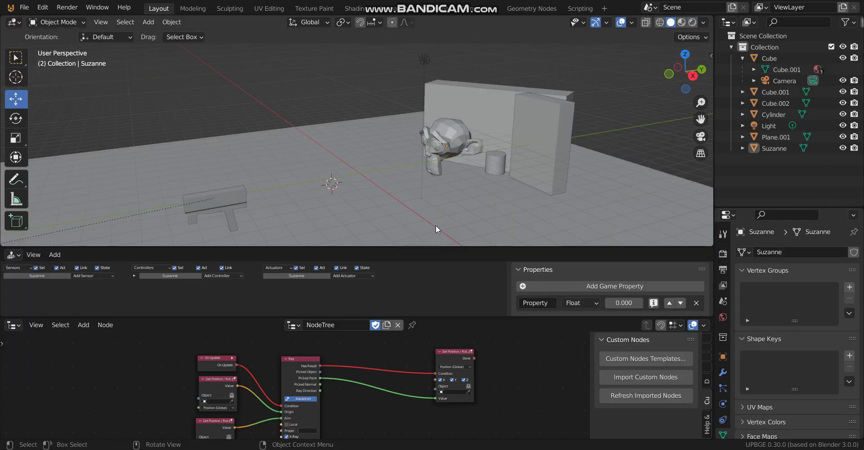
left_click(693, 23)
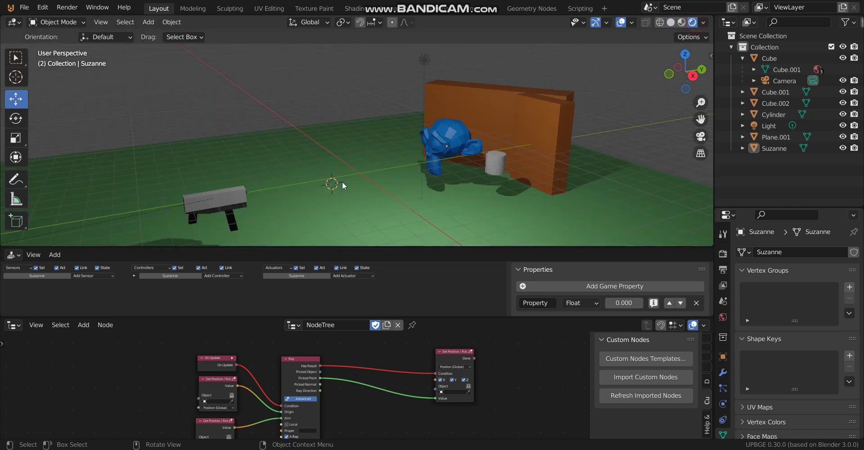
Select the gun to show its logic bricks in a taller editor area, and briefly test-run the game
left_click(243, 194)
left_click_drag(251, 247, 265, 196)
scroll(288, 144, "down", 4)
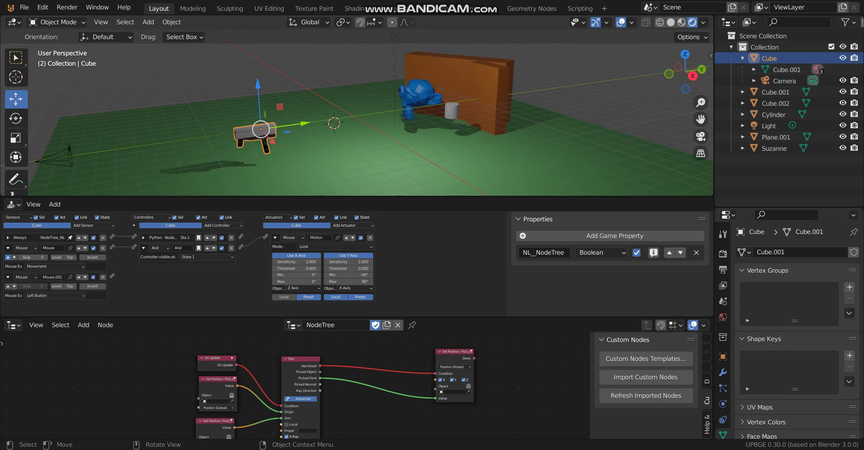
key("p")
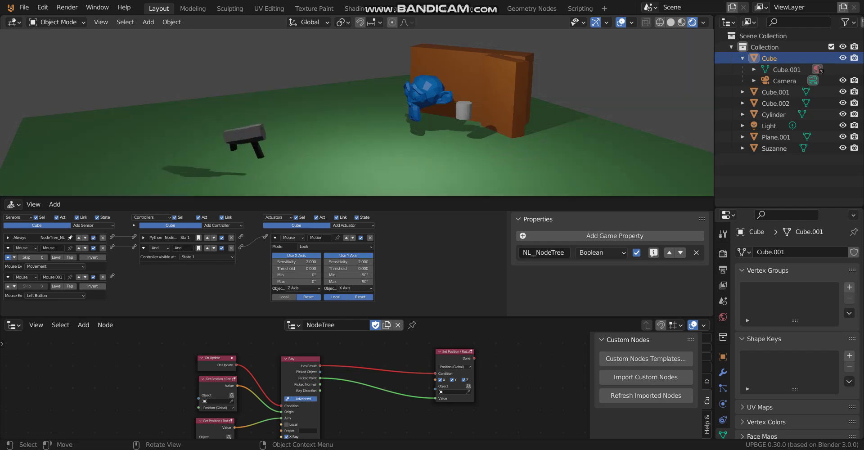
key("Escape")
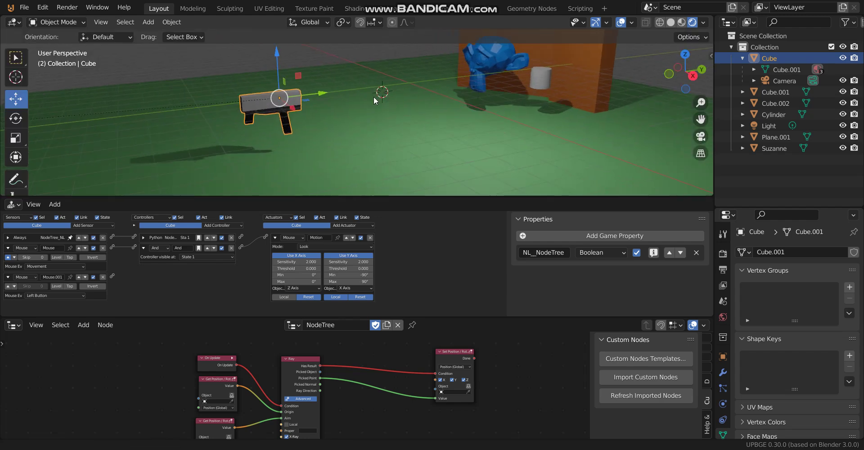
Enter Edit Mode on the gun and select the faces of its upper body
middle_click_drag(374, 99, 109, 60)
left_click(70, 23)
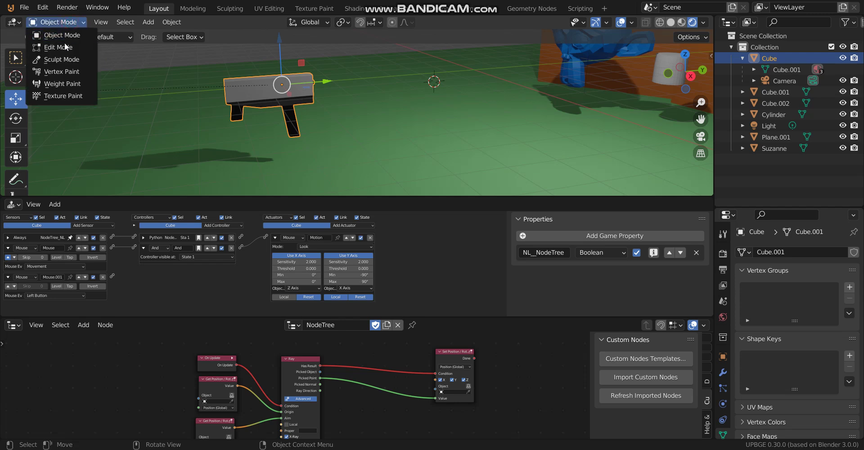
left_click(63, 47)
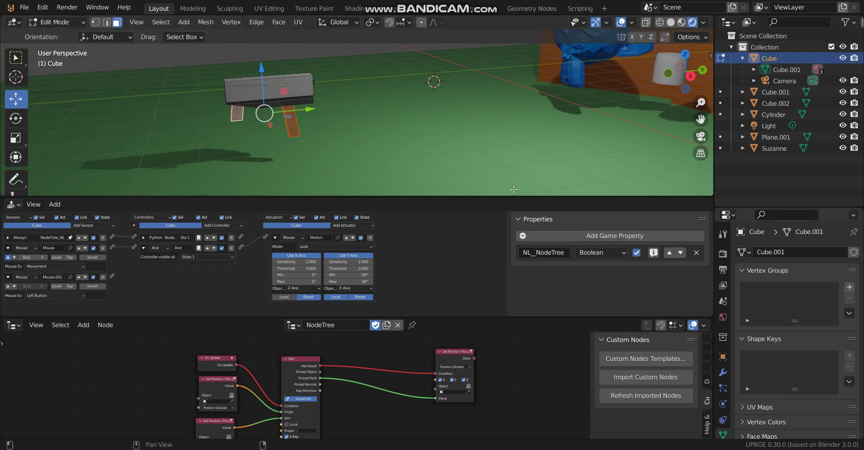
left_click(316, 96)
left_click(279, 86)
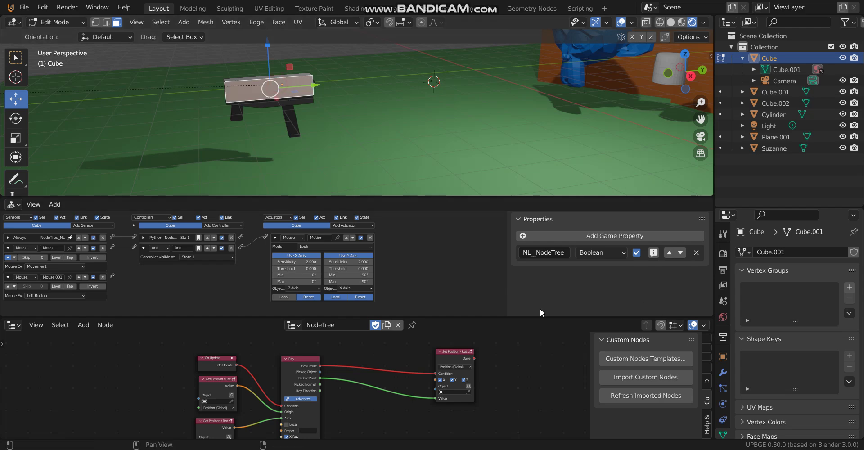
Switch the logic brick editor area to the Dope Sheet
left_click(13, 205)
left_click(151, 236)
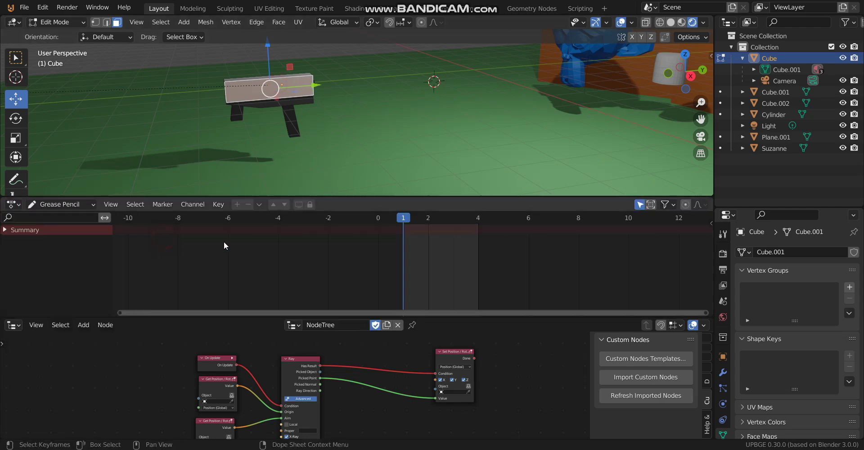
scroll(463, 248, "up", 13)
middle_click_drag(463, 247, 275, 245)
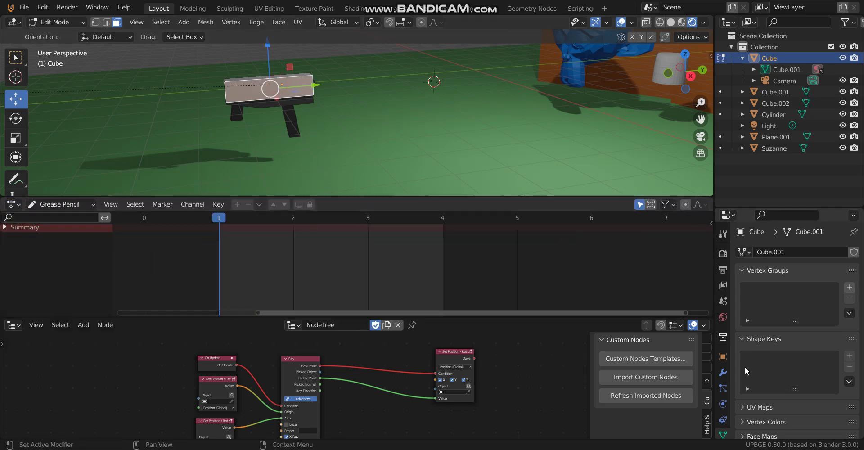
scroll(746, 354, "down", 1)
scroll(724, 401, "down", 1)
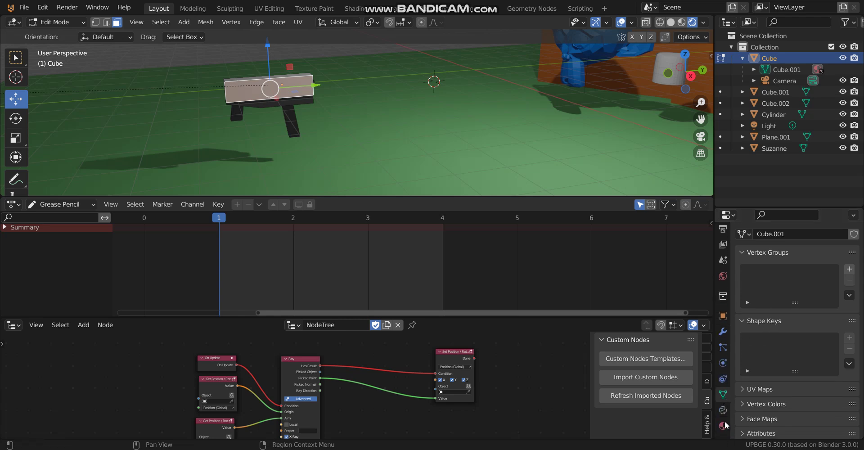
left_click(724, 425)
left_click(723, 410)
left_click(724, 394)
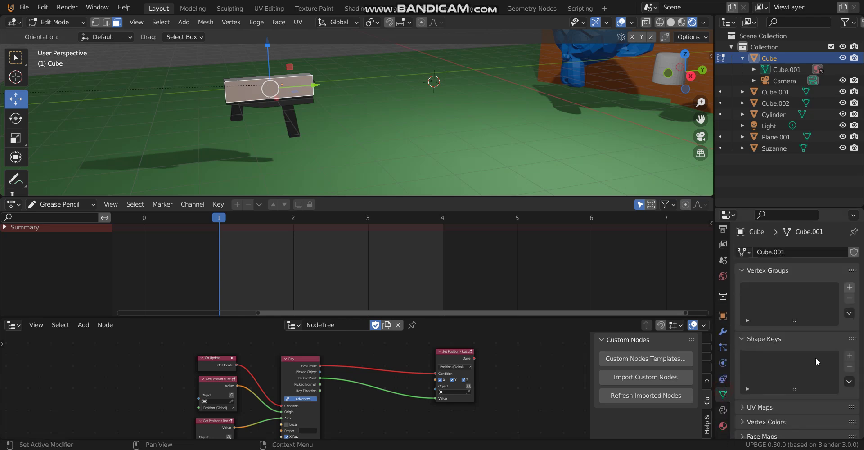
Return the gun to Object Mode and add a basis shape key plus one further shape key
left_click(56, 22)
left_click(54, 32)
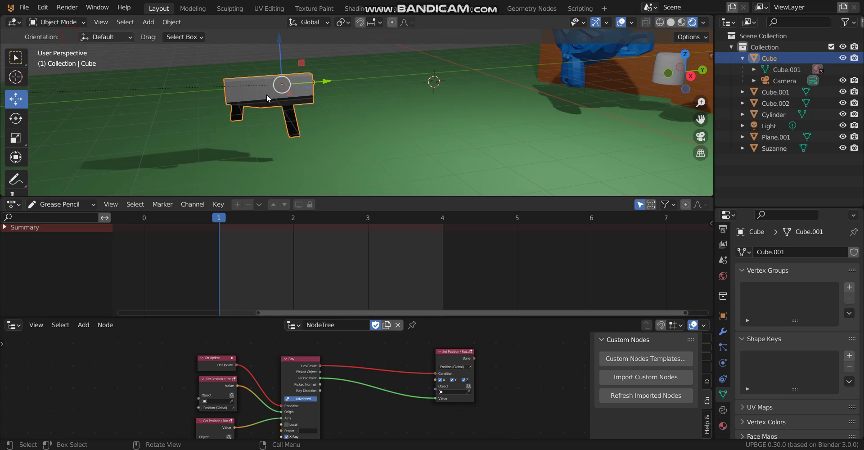
left_click(850, 356)
left_click(850, 356)
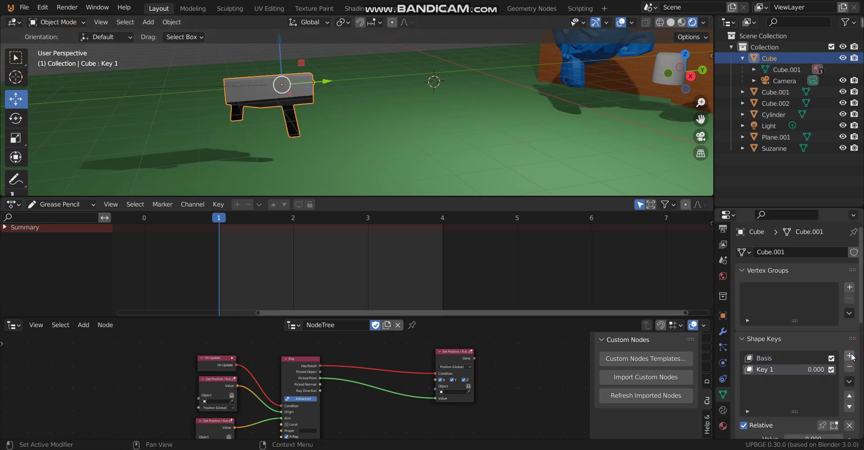
In Edit Mode on Key 1, shift the whole gun mesh slightly backward along Y and tilt its muzzle up about 7° around global X
left_click(41, 22)
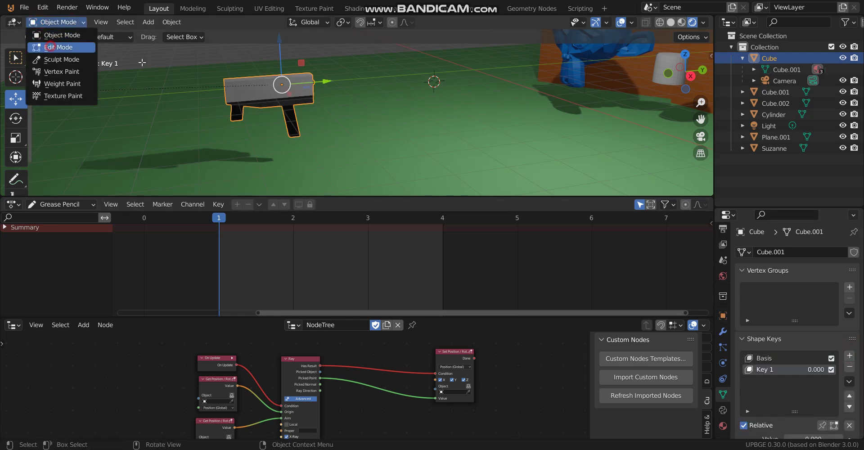
left_click(49, 48)
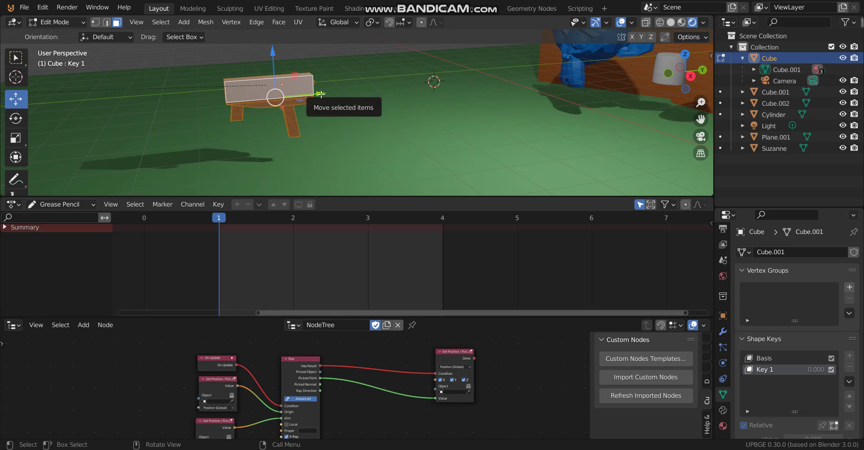
left_click_drag(320, 94, 332, 98)
key("r")
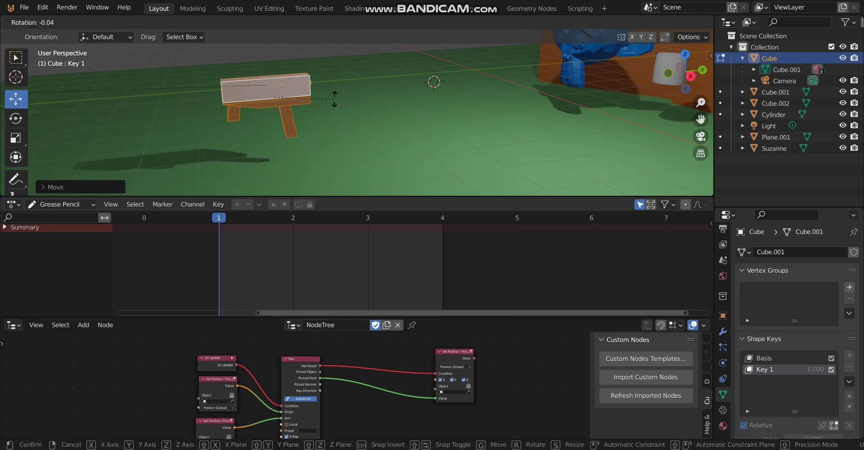
key("y")
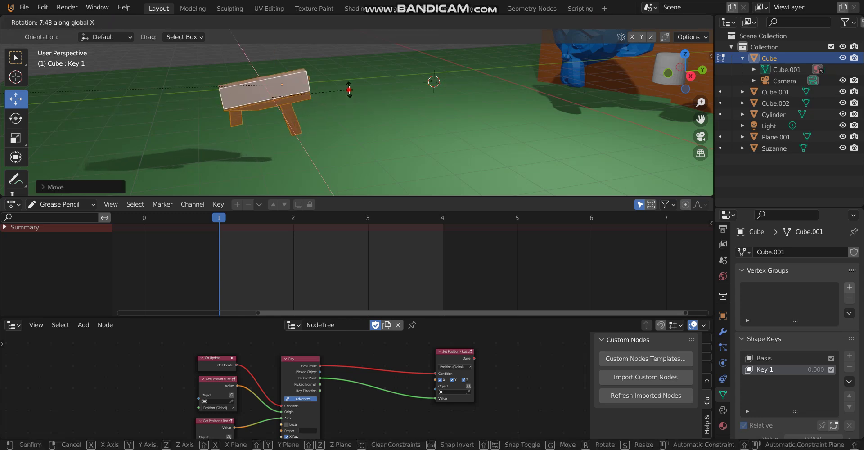
left_click(346, 94)
key("Tab")
Insert a keyframe for the Key 1 shape key at value 0.000 on frame 1
scroll(788, 387, "down", 2)
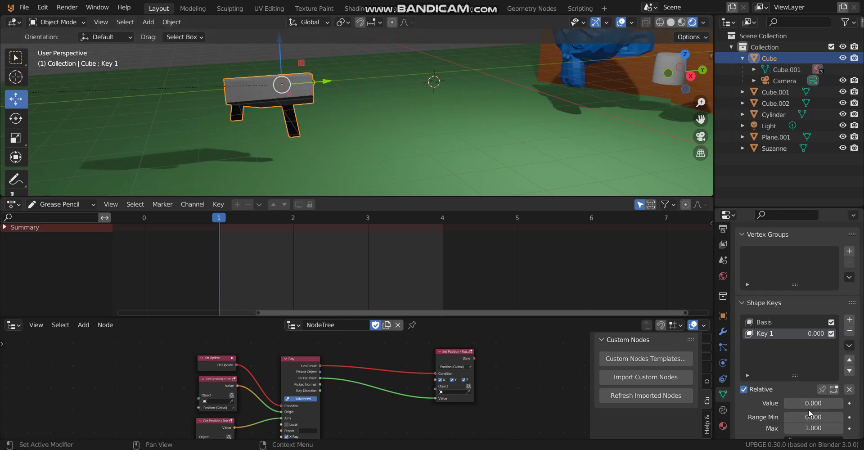
left_click_drag(806, 404, 784, 403)
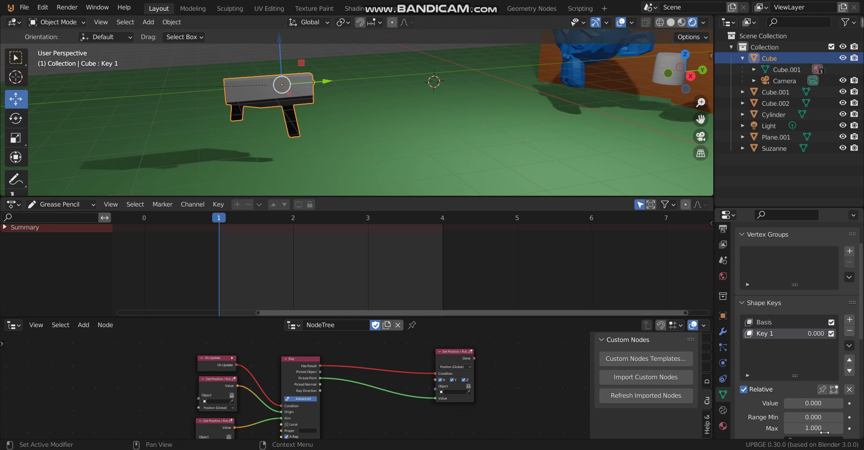
right_click(810, 408)
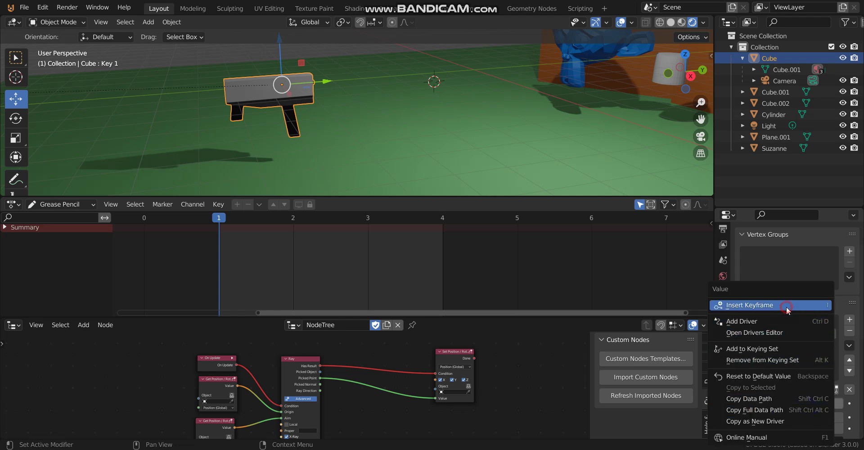
left_click(750, 305)
Set the Key 1 shape key value to 1.000 on frame 2 and keyframe it
key("Right")
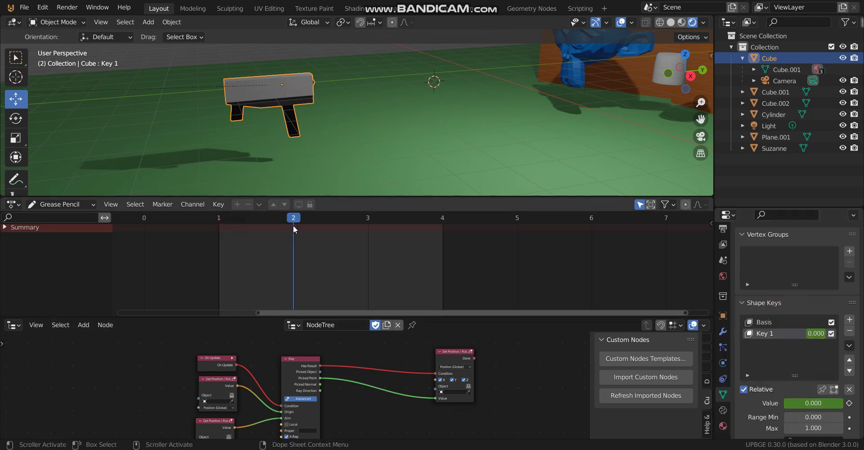
left_click_drag(810, 403, 837, 404)
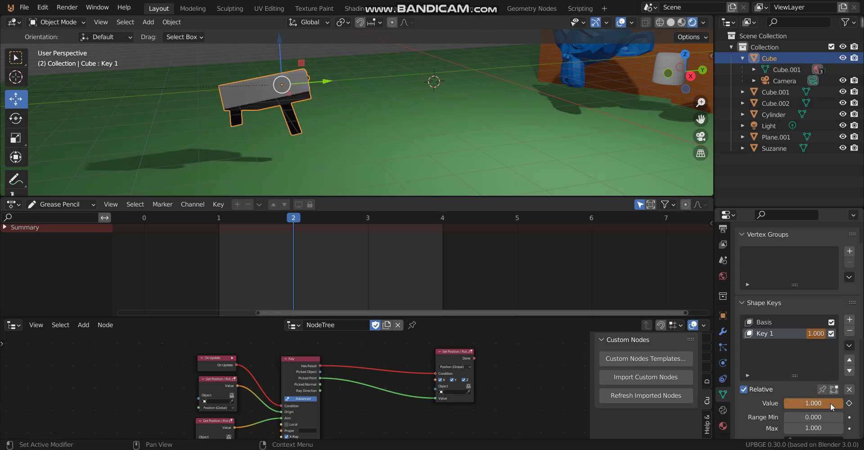
right_click(811, 403)
left_click(756, 322)
Set the Key 1 shape key value back to 0.000 on frame 3 and keyframe it
left_click(350, 221)
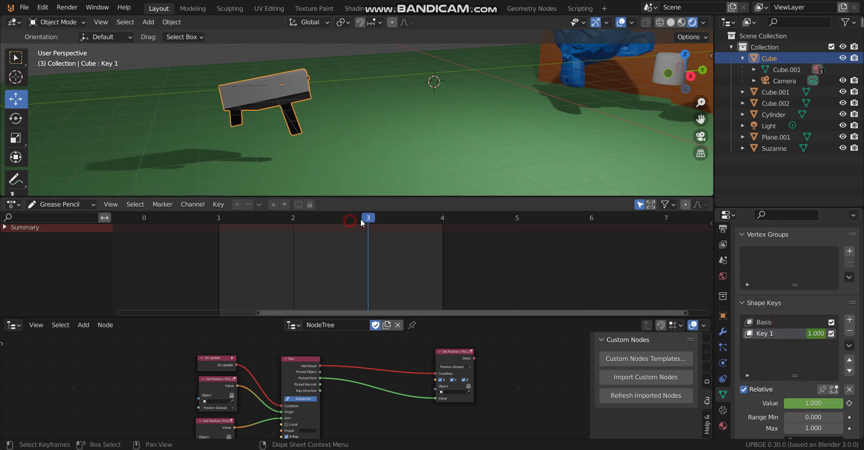
left_click_drag(800, 403, 795, 403)
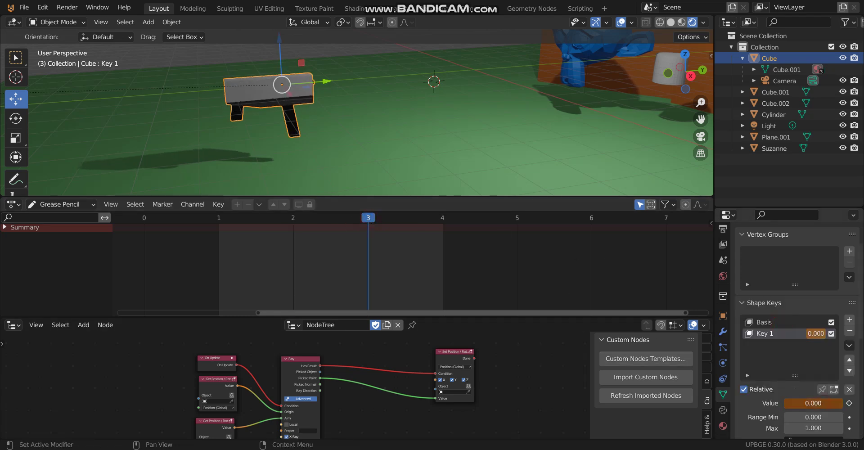
right_click(799, 402)
left_click(765, 322)
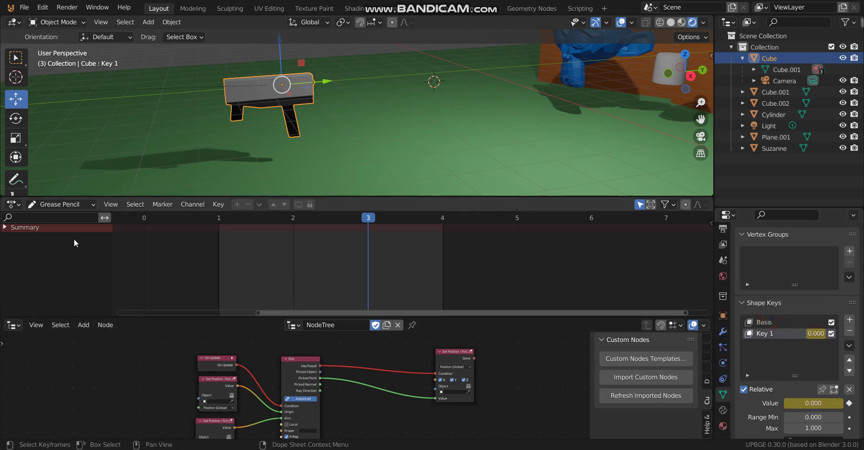
Show the gun's logic bricks in place of the timeline, collapse the Mouse actuator and add an Action actuator
left_click(16, 209)
left_click(246, 249)
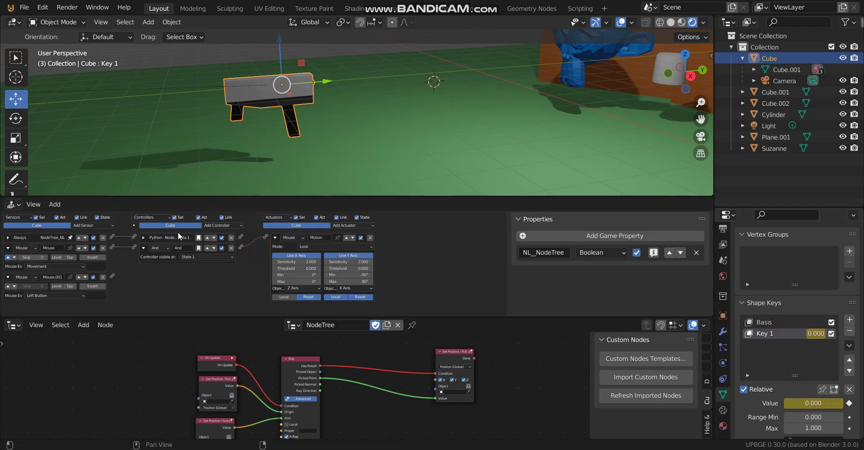
scroll(45, 305, "up", 4)
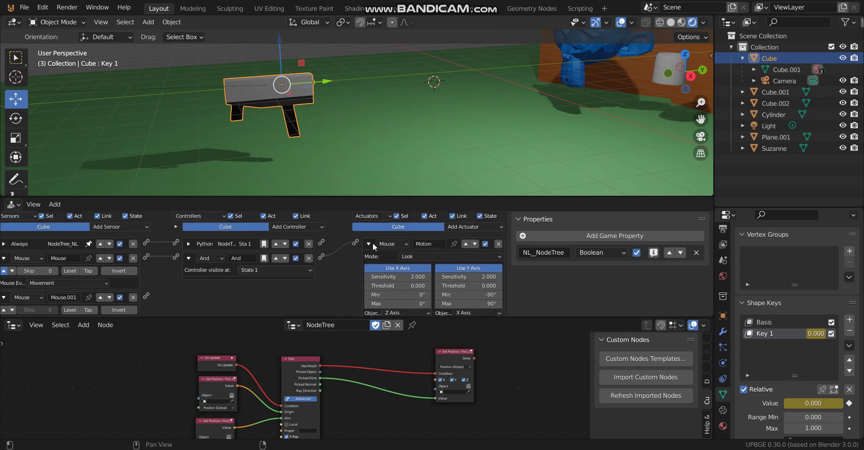
left_click(369, 244)
left_click(461, 226)
left_click(462, 239)
Set the Action actuator to play KeyAction from start frame 1.00 to end frame 3.00
left_click(370, 283)
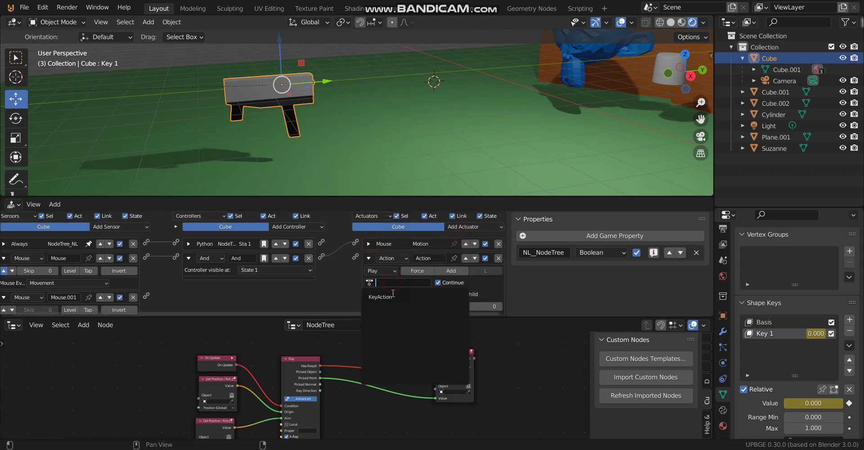
left_click(390, 299)
scroll(392, 285, "down", 1)
left_click(404, 284)
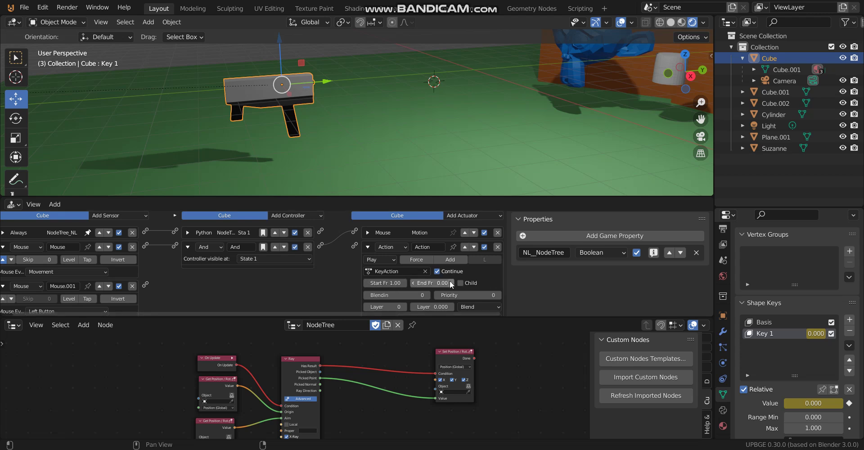
left_click(453, 283)
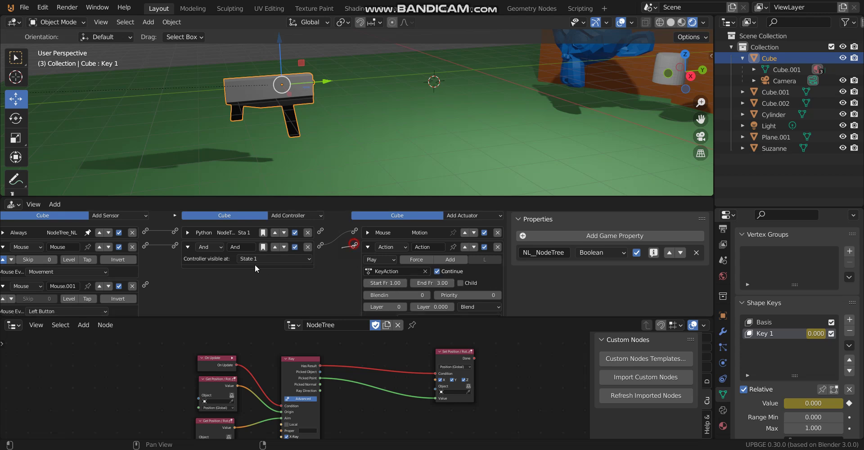
Link the left-button mouse sensor to the Action actuator through an And controller, then test the recoil in the running game
left_click_drag(144, 284, 354, 245)
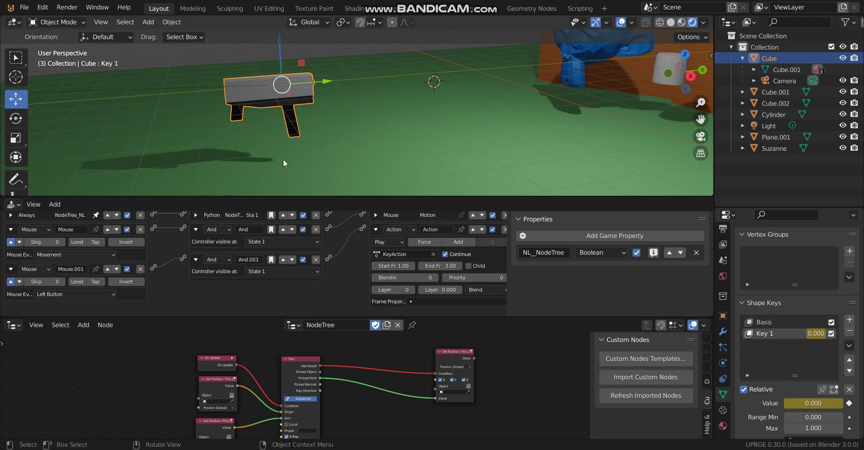
key("p")
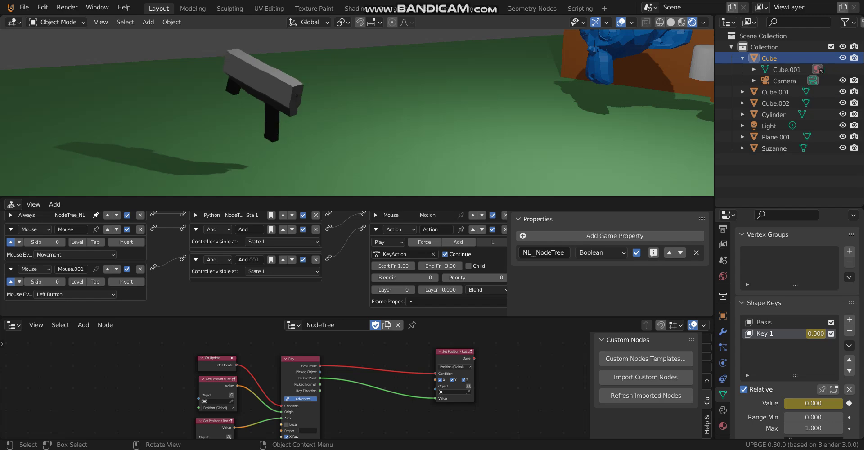
key("Escape")
Add a blank Grease Pencil object at the 3D cursor in front of the gun
middle_click_drag(405, 99, 265, 110, "shift")
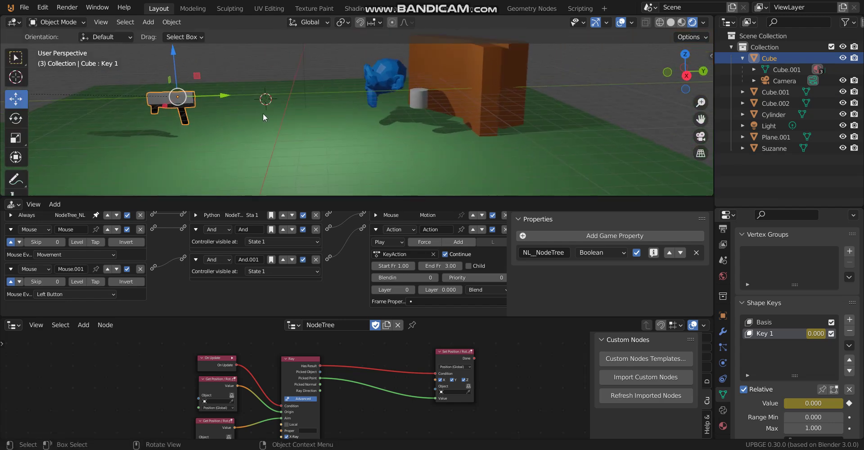
key("shift+a")
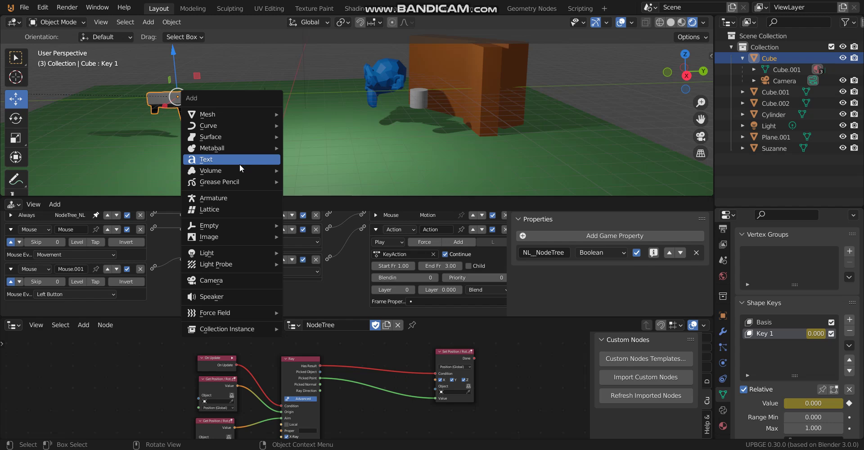
mouse_move(234, 183)
left_click(315, 185)
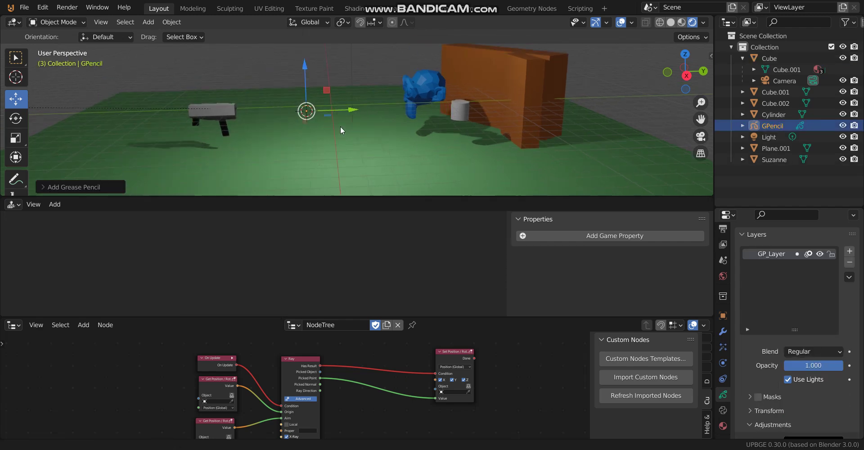
Switch the Grease Pencil object to Draw Mode and activate the Draw tool
scroll(340, 126, "up", 2)
middle_click_drag(326, 104, 348, 120, "shift")
left_click(70, 22)
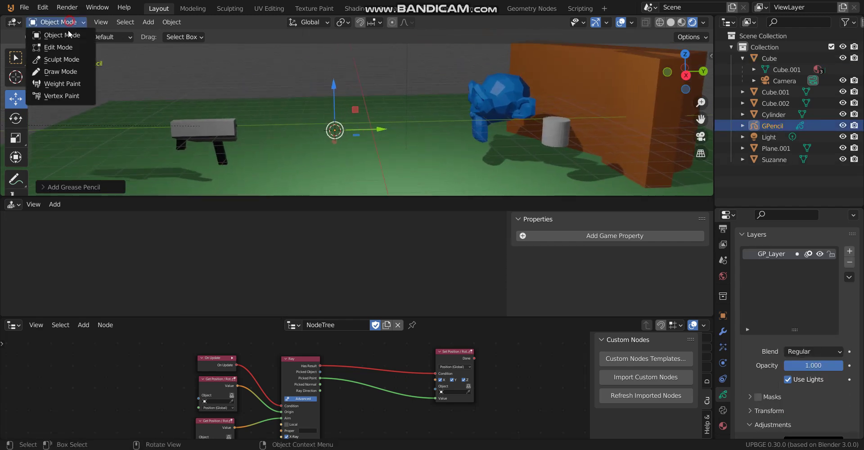
left_click(75, 73)
scroll(342, 132, "down", 1)
middle_click_drag(349, 136, 351, 123)
scroll(352, 123, "up", 1)
left_click(16, 81)
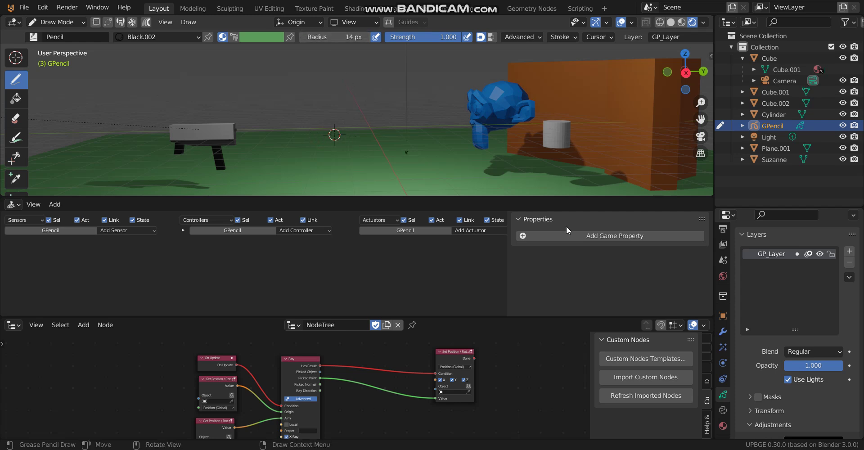
Set the Black.002 material's stroke base color to white and sketch a jagged muzzle-flash shape around the 3D cursor
left_click(724, 426)
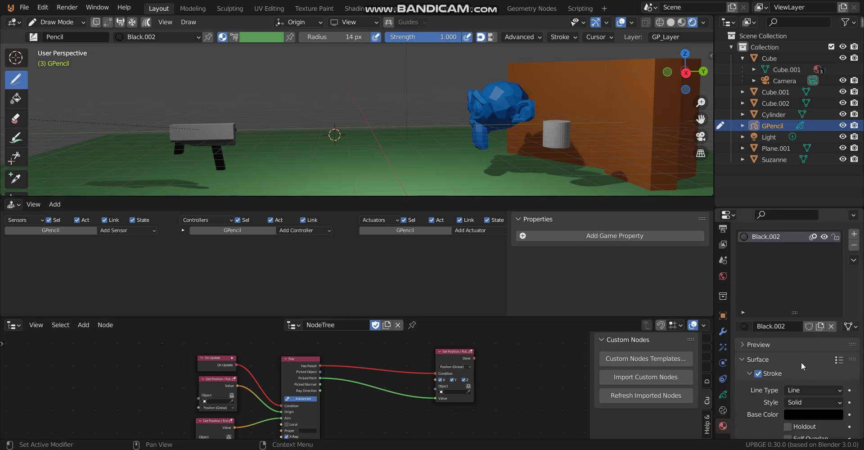
left_click(819, 415)
left_click_drag(835, 326, 837, 295)
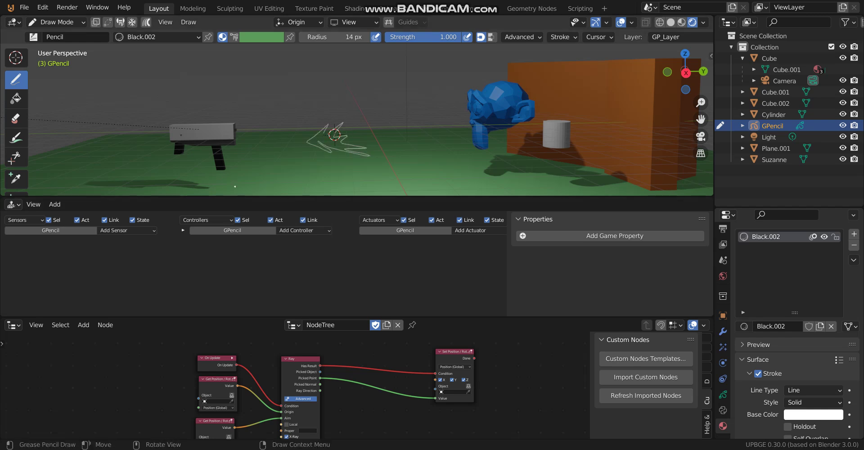
Show the Grease Pencil dope sheet and move the flash drawing's keyframe to frame 1
left_click(10, 204)
left_click(153, 237)
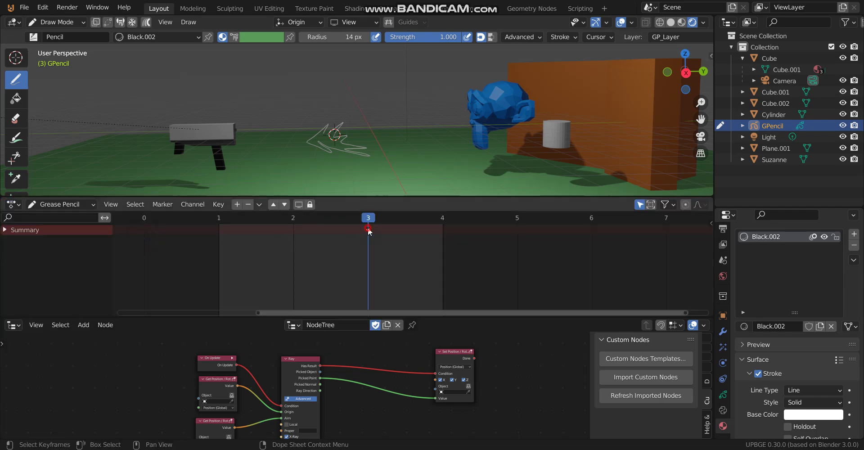
left_click_drag(369, 231, 331, 233)
left_click(240, 241)
Insert a blank Grease Pencil frame on frame 2 and draw a second jagged flash shape there
left_click_drag(216, 220, 283, 225)
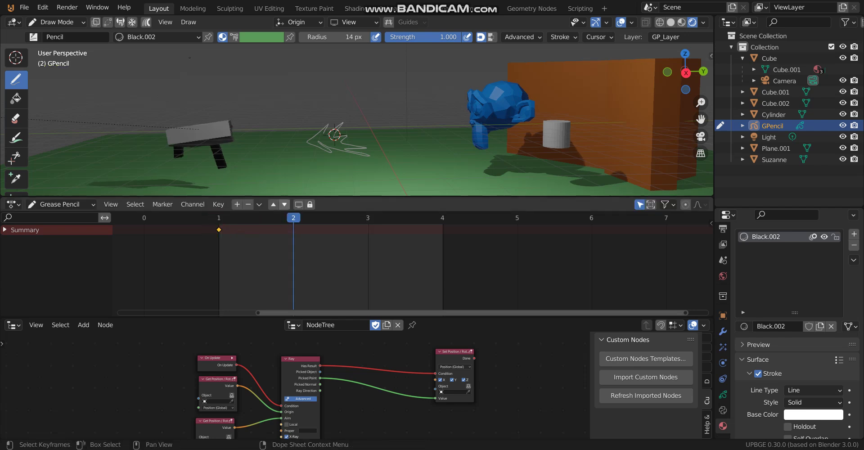
left_click(188, 22)
mouse_move(207, 54)
left_click(331, 53)
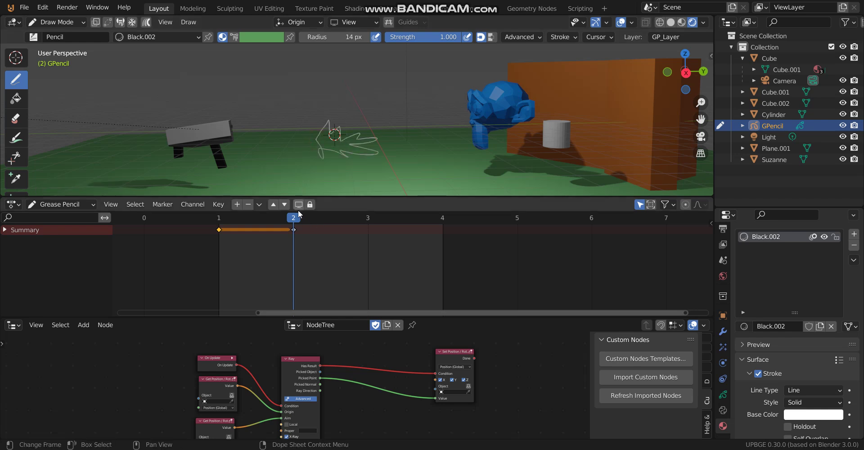
Insert a blank Grease Pencil frame on frame 3 and return the timeline to frame 1
left_click(346, 220)
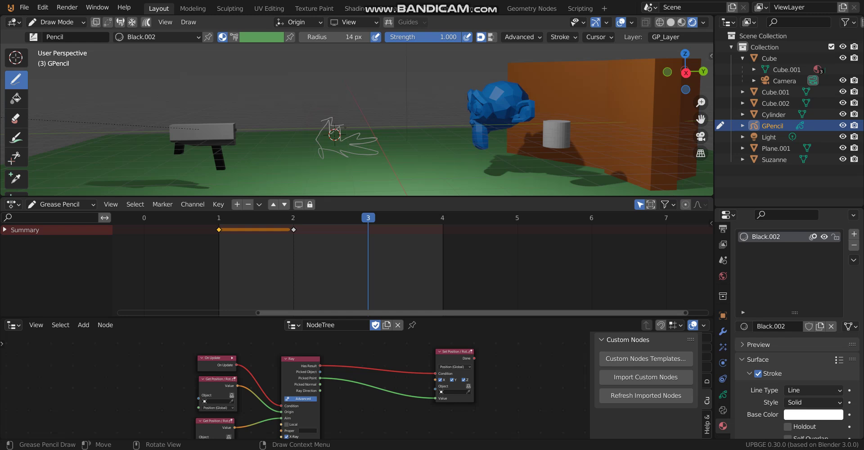
left_click(189, 22)
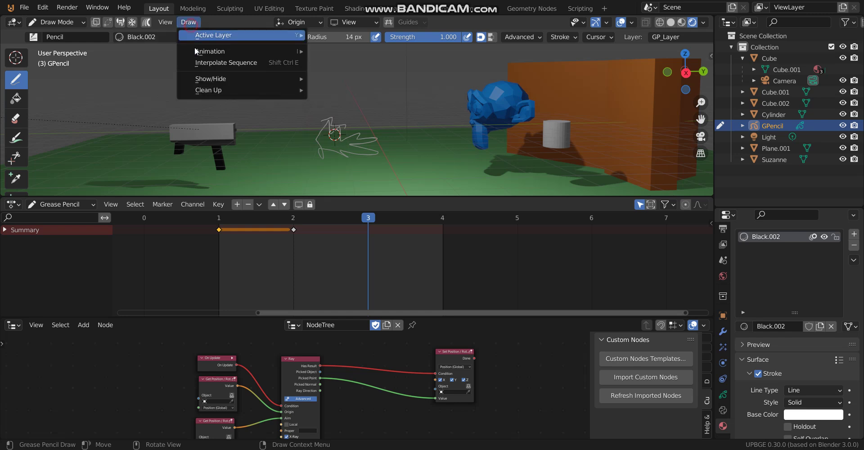
mouse_move(207, 53)
left_click(331, 51)
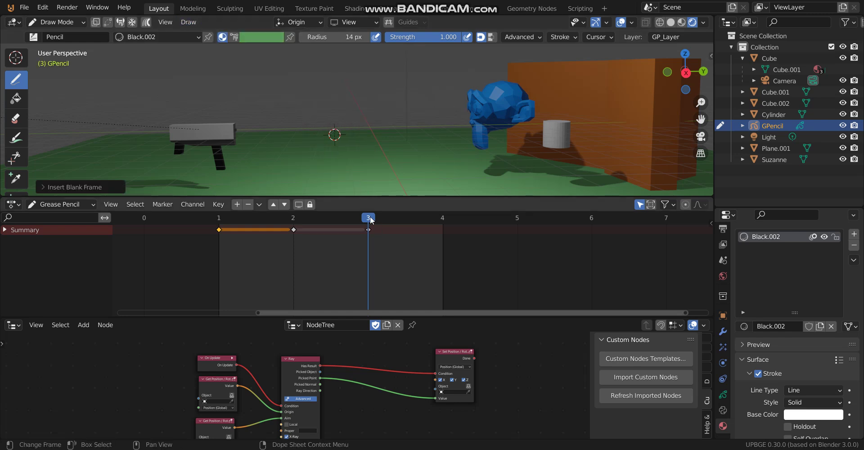
mouse_move(368, 220)
left_mouse_down()
mouse_move(227, 223)
mouse_move(368, 220)
left_mouse_up()
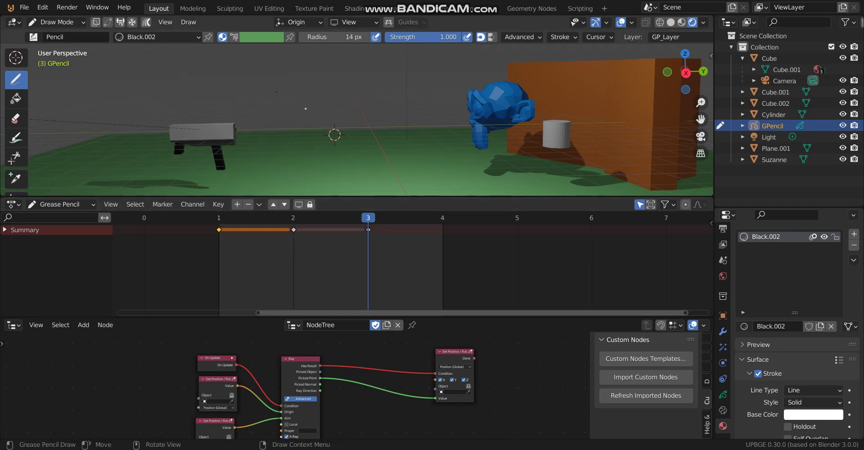
left_click(233, 221)
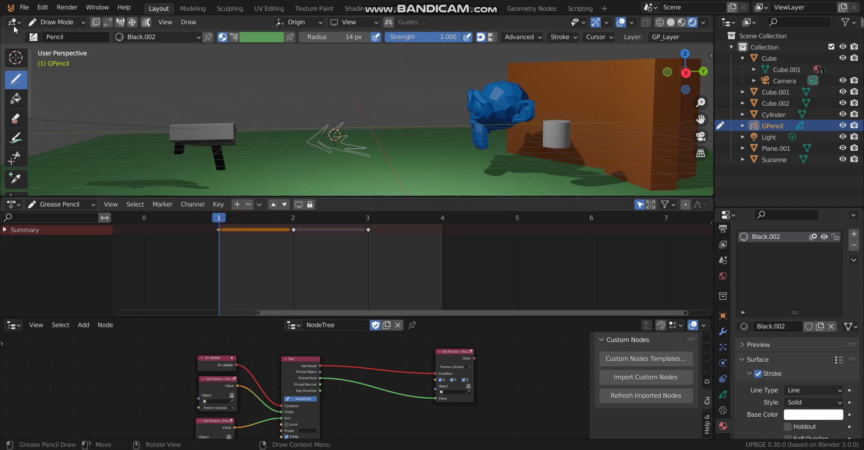
Return the Grease Pencil object to Object Mode and add a Blur visual effect to it
left_click(53, 23)
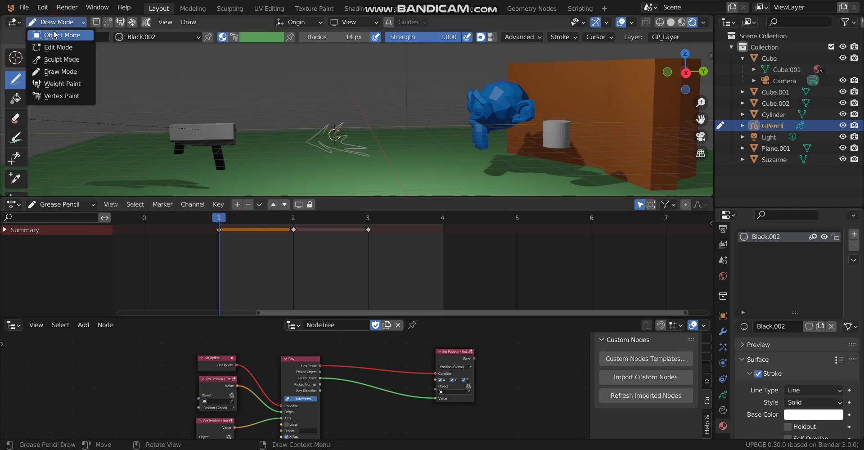
left_click(53, 34)
left_click(723, 347)
left_click(782, 253)
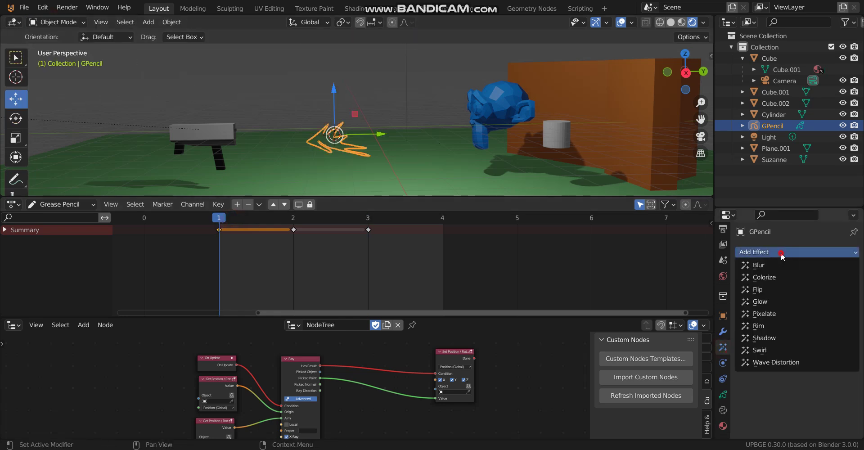
left_click(773, 266)
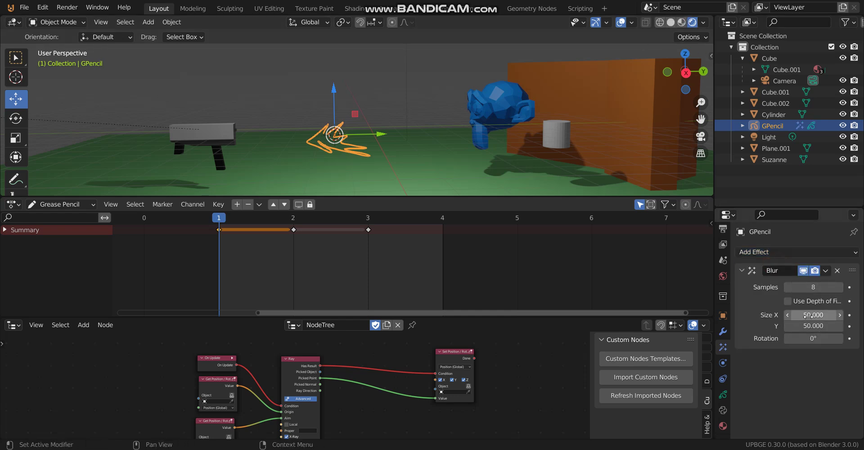
Set the Blur size to X 447.000 and Y 327.900, then preview the blurred flash across the keyed frames
mouse_move(810, 315)
left_mouse_down()
mouse_move(838, 326)
mouse_move(826, 316)
left_mouse_up()
left_click_drag(799, 316, 815, 326)
left_click(302, 81)
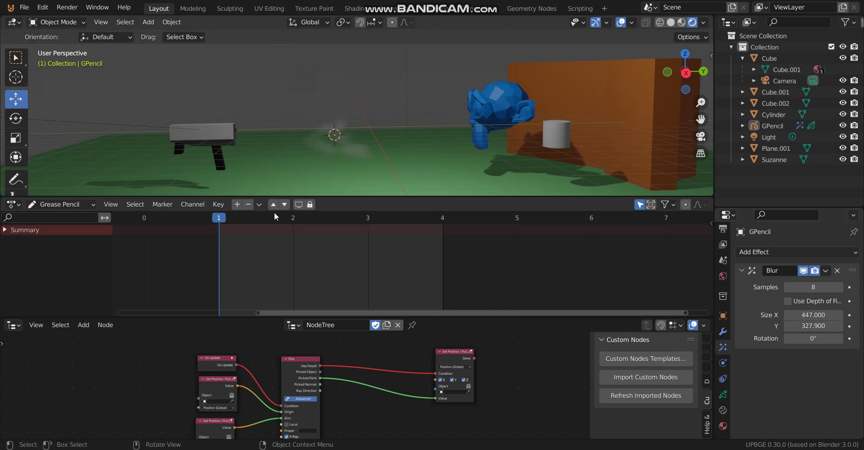
left_click_drag(265, 217, 290, 220)
mouse_move(214, 221)
left_mouse_down()
mouse_move(374, 225)
mouse_move(217, 226)
left_mouse_up()
Select the flash drawing, snap the 3D cursor to it and add a plain-axes Empty at that point
left_click(344, 138)
key("shift+s")
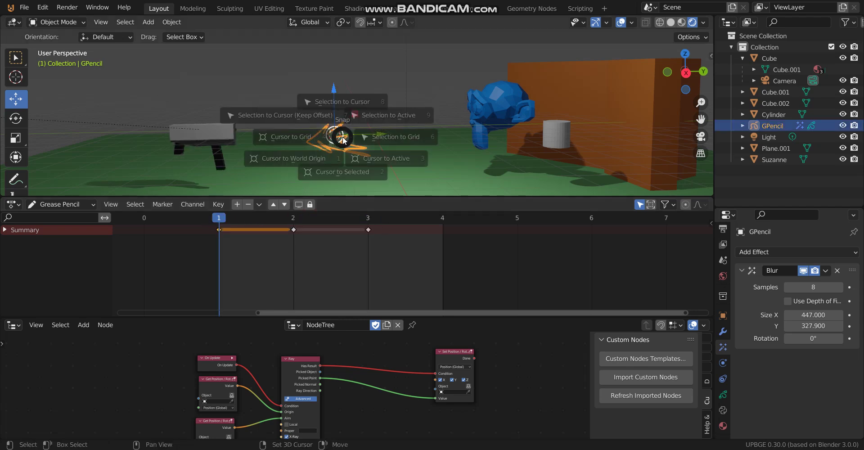
key("shift+a")
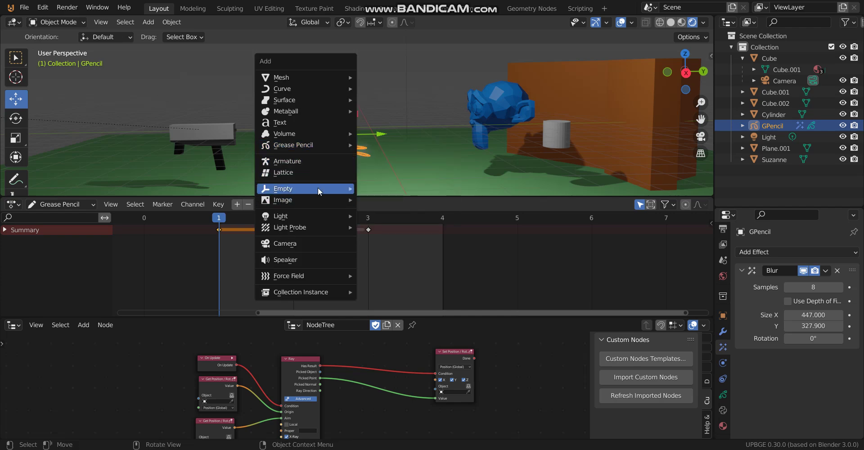
mouse_move(318, 188)
left_click(388, 188)
middle_click_drag(377, 166, 391, 142)
Parent the Grease Pencil flash to the Empty with the Object option, leaving only the Empty selected
left_click(343, 153)
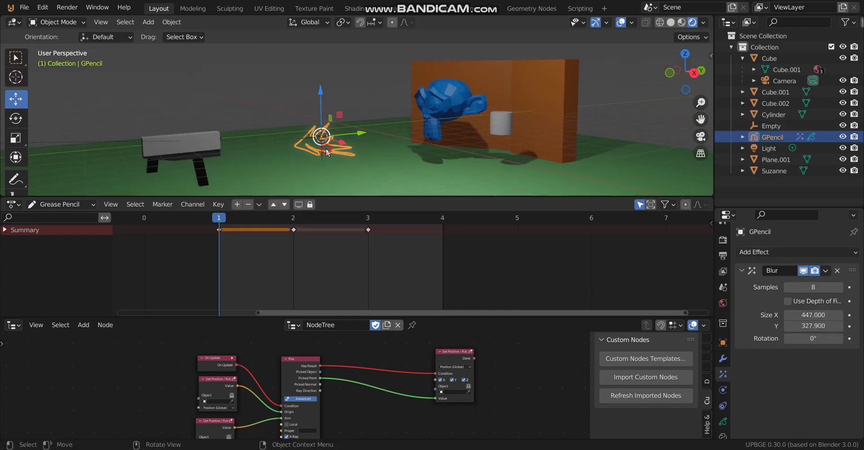
left_click(321, 150)
left_click(321, 134)
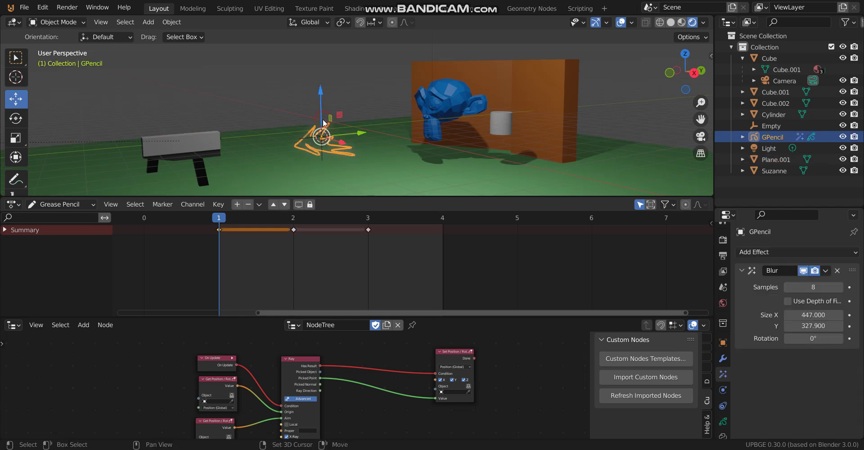
left_click(323, 134, "shift")
key("ctrl+p")
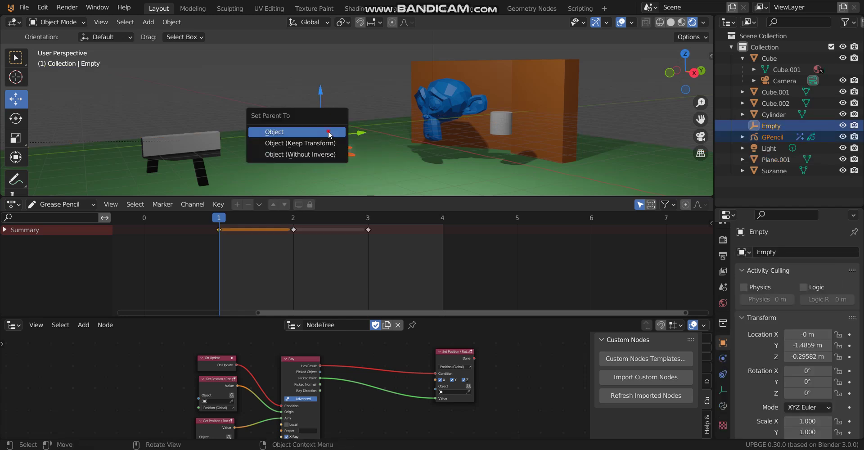
left_click(329, 134)
left_click(322, 130)
left_click(323, 116)
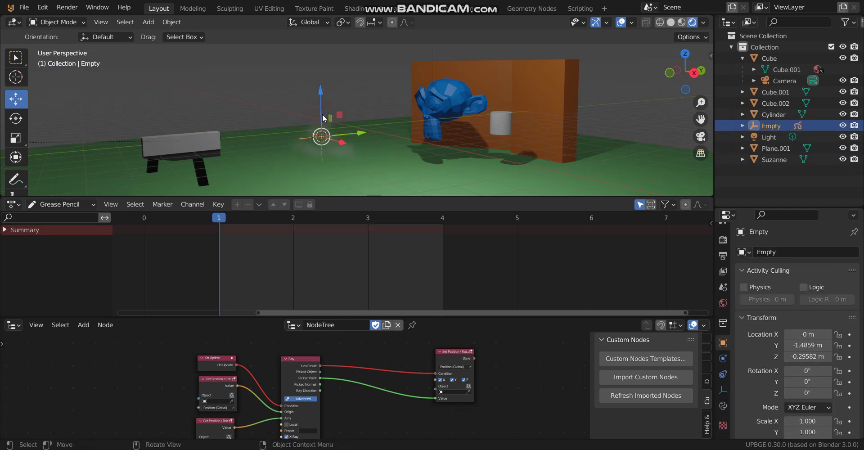
Move the Empty with its flash to the gun's muzzle, at about X -0.17 m, Y -4.49 m, Z 0.05 m
middle_click_drag(322, 116, 282, 109)
key("g")
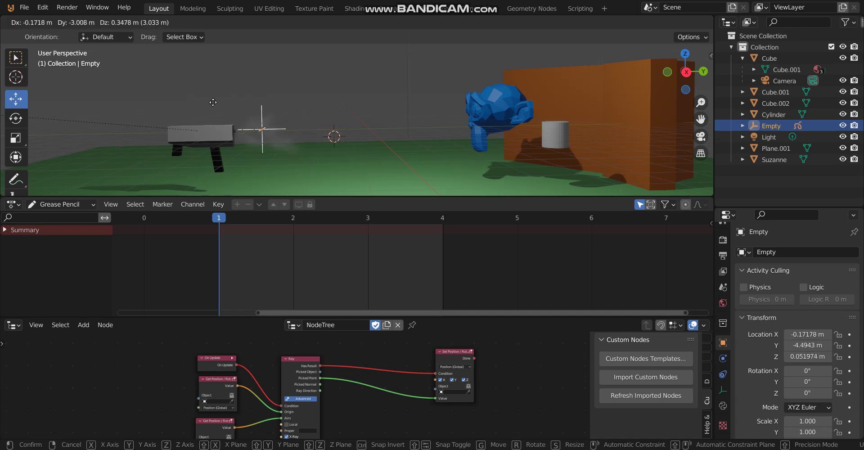
left_click(226, 107)
mouse_move(226, 107)
middle_mouse_down()
mouse_move(342, 122)
mouse_move(276, 102)
mouse_move(268, 123)
mouse_move(281, 85)
mouse_move(275, 118)
middle_mouse_up()
Select the Grease Pencil flash and add a Time Offset modifier in Fixed Frame mode with Frame 1
left_click(264, 120)
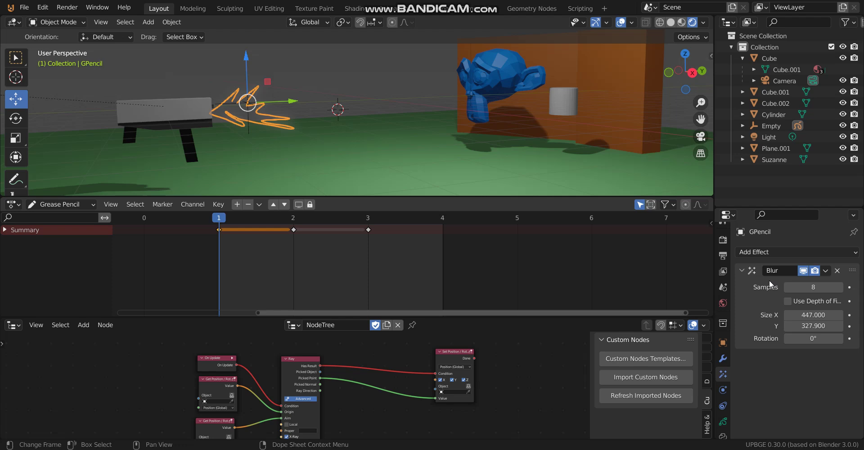
left_click(762, 253)
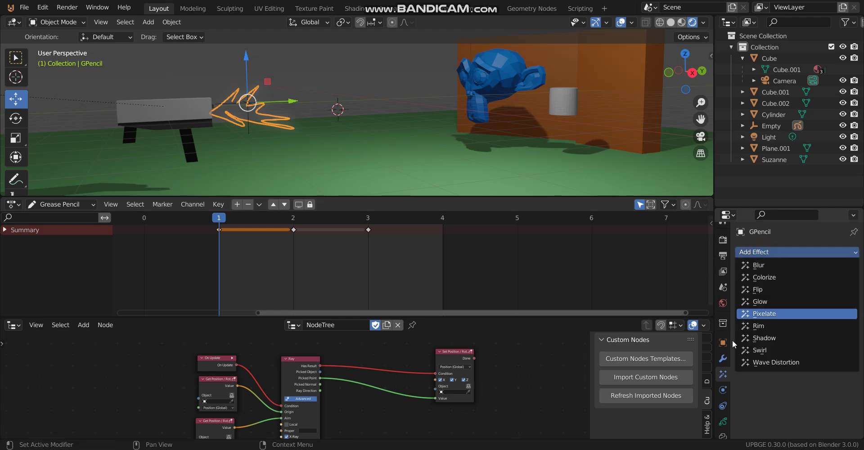
left_click(723, 359)
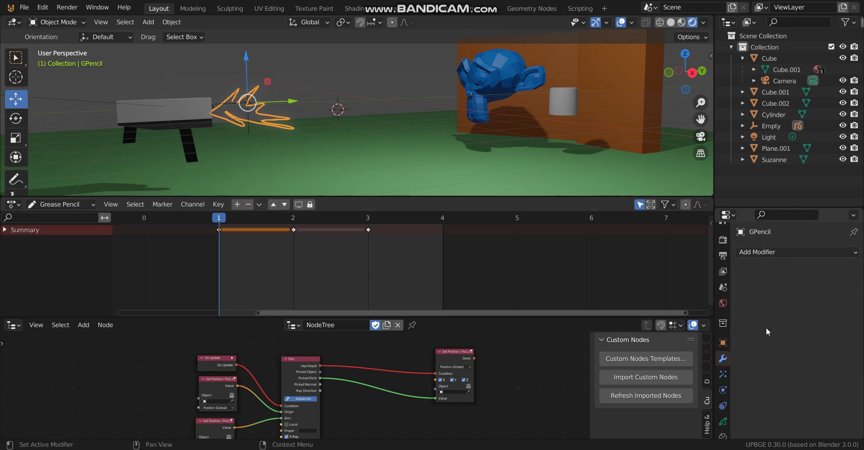
left_click(778, 250)
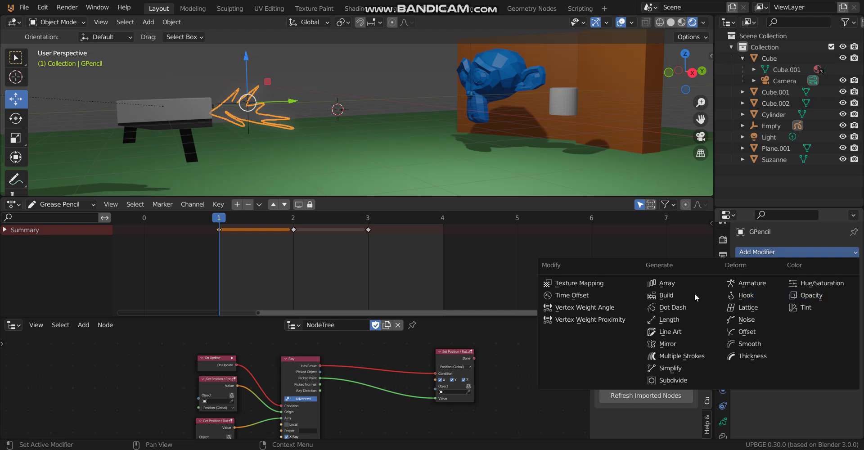
left_click(604, 296)
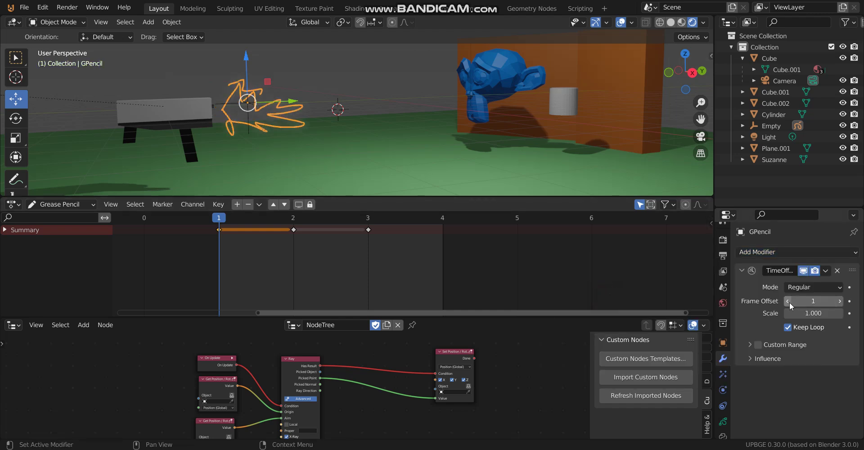
left_click(797, 287)
left_click(804, 323)
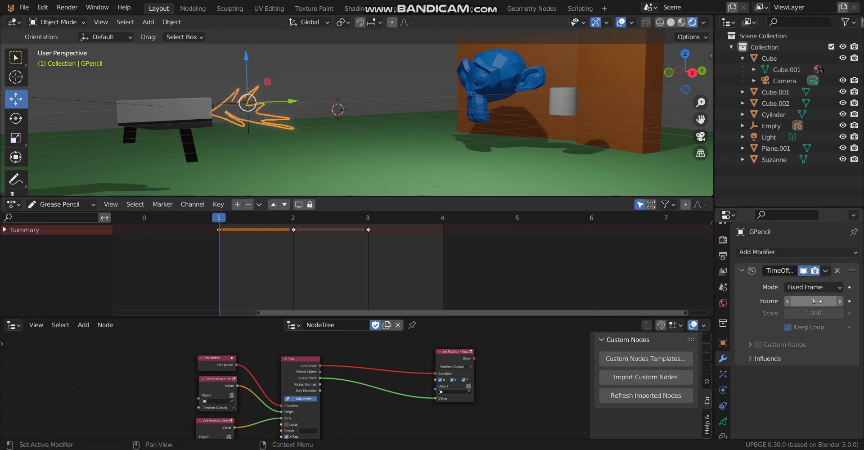
left_click(838, 301)
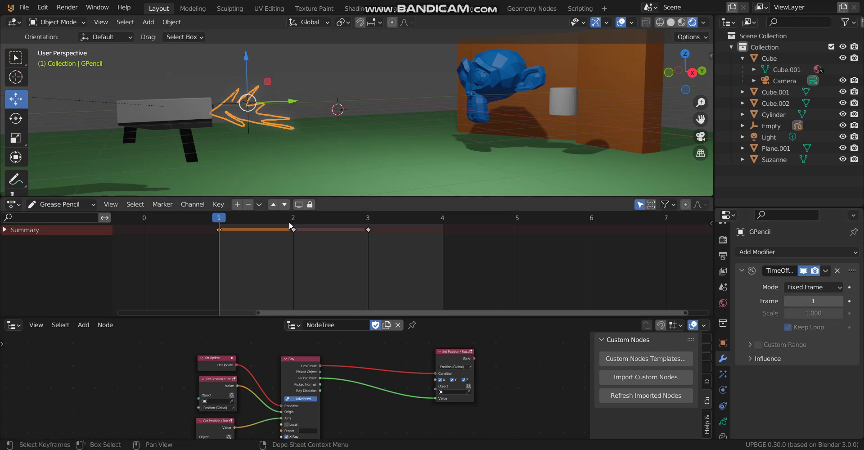
Shift all flash keyframes one frame later, copy the frame 4 keyframe to frame 1 and play the result
key("a")
key("g")
left_click(313, 236)
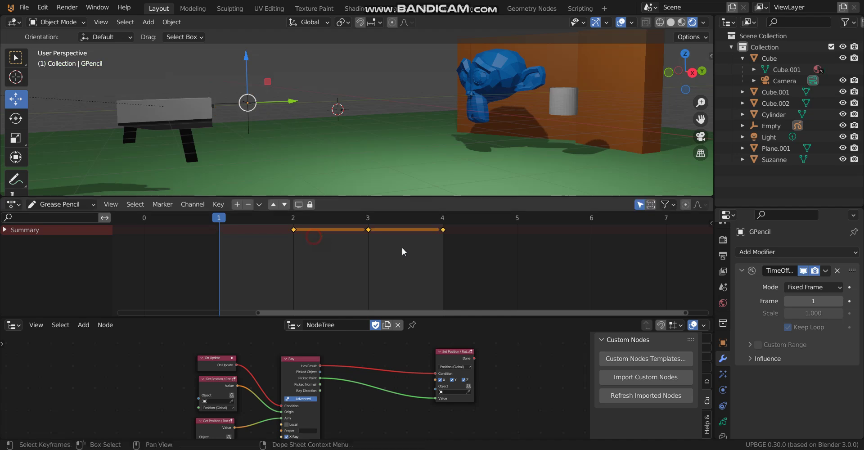
left_click(442, 231)
key("shift+d")
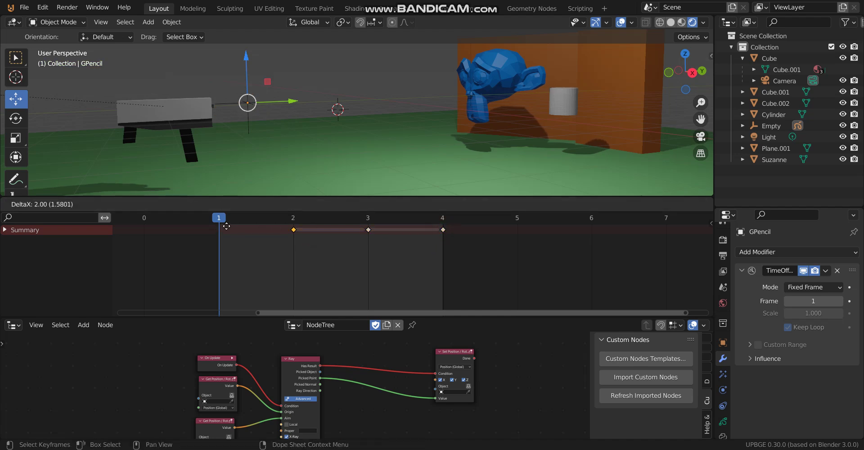
left_click(219, 225)
key("space")
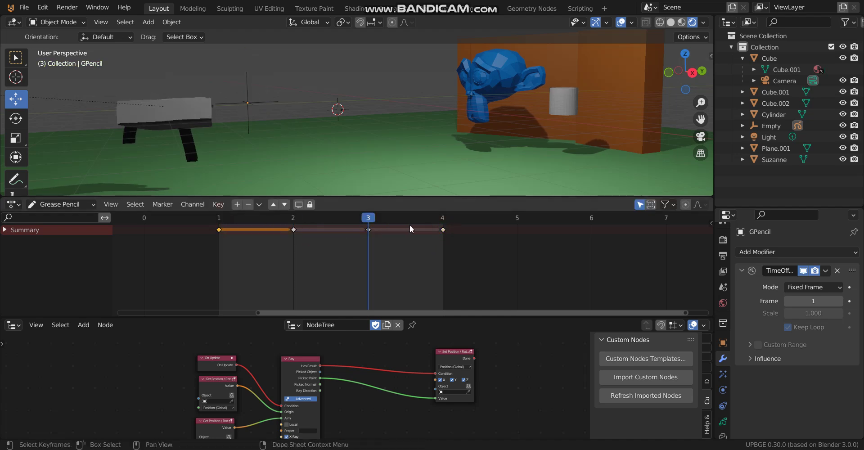
key("space")
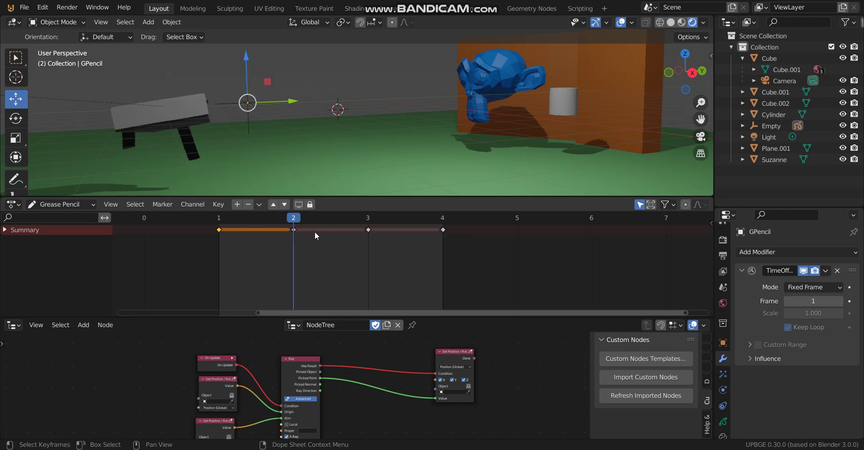
middle_click_drag(267, 184, 264, 211)
left_click(220, 232)
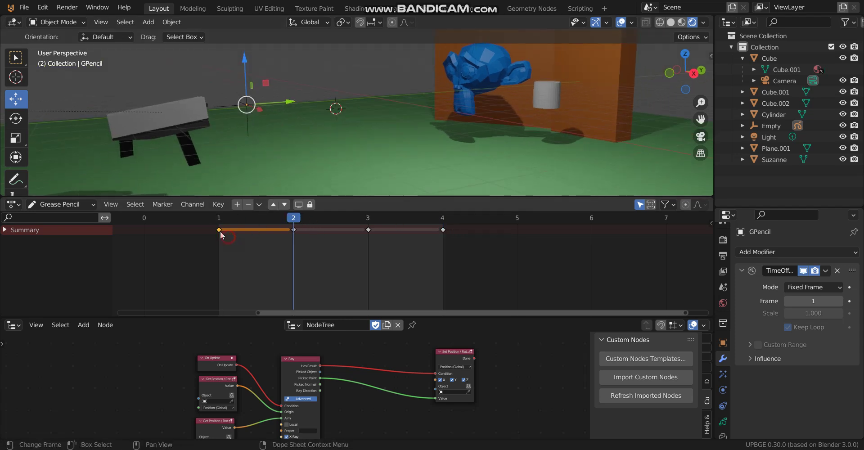
Undo the copied keyframe and the one-frame shift of the flash keyframes
key("ctrl+z")
left_click(290, 232)
key("ctrl+z")
key("ctrl+z")
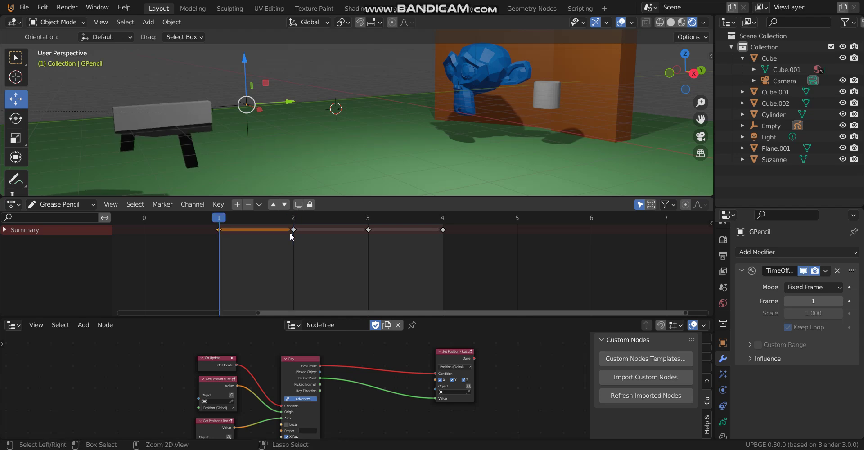
key("ctrl+z")
Scrub the timeline between frames 1 and 4 to examine the flash under the Fixed Frame setting, ending on frame 1
key("a")
left_click_drag(290, 231, 275, 227)
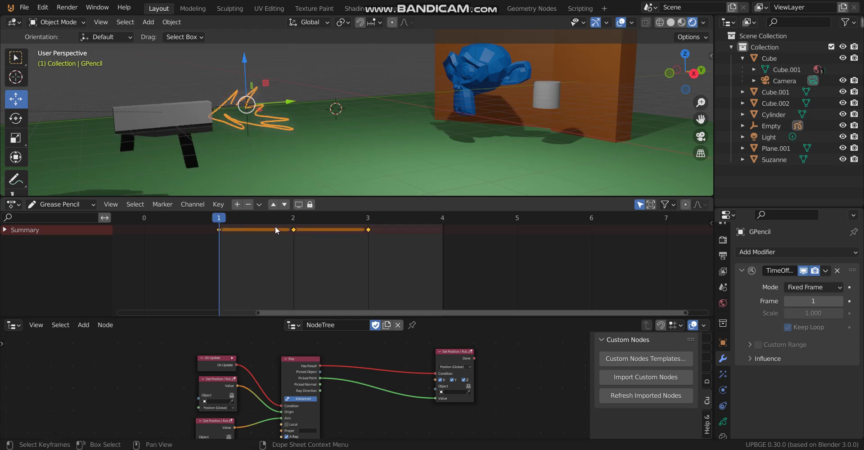
left_click(310, 222)
left_click(217, 223)
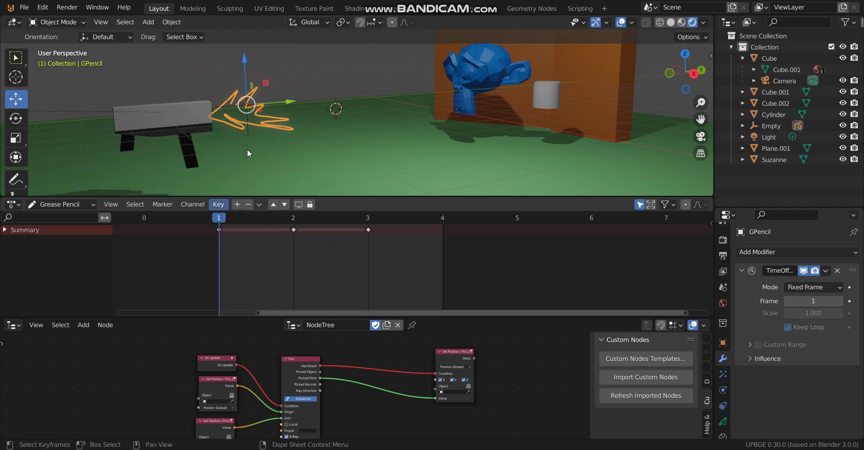
key("a")
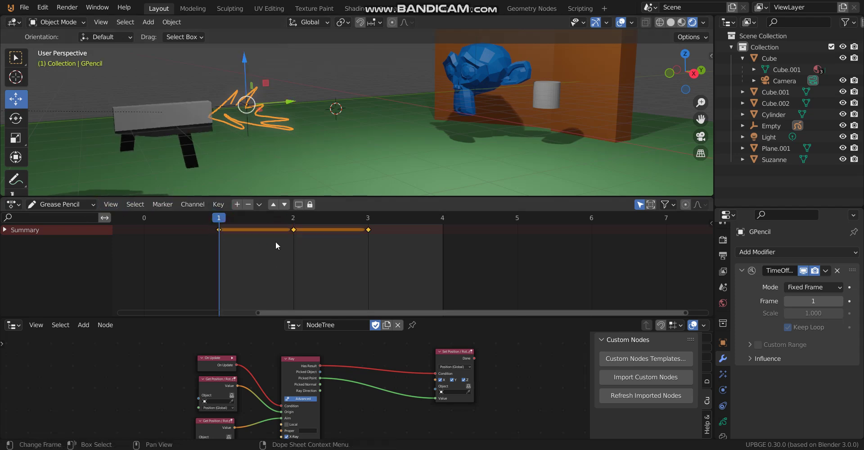
left_click(293, 229)
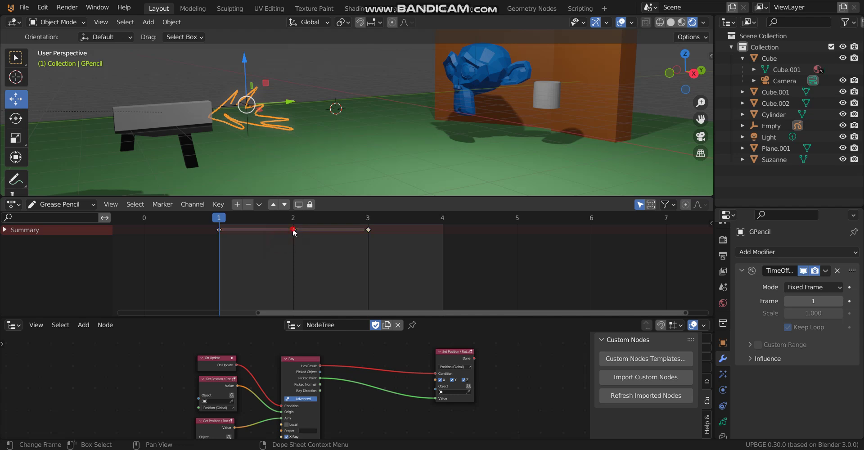
left_click(220, 230)
left_click_drag(220, 220, 396, 219)
left_click(395, 229)
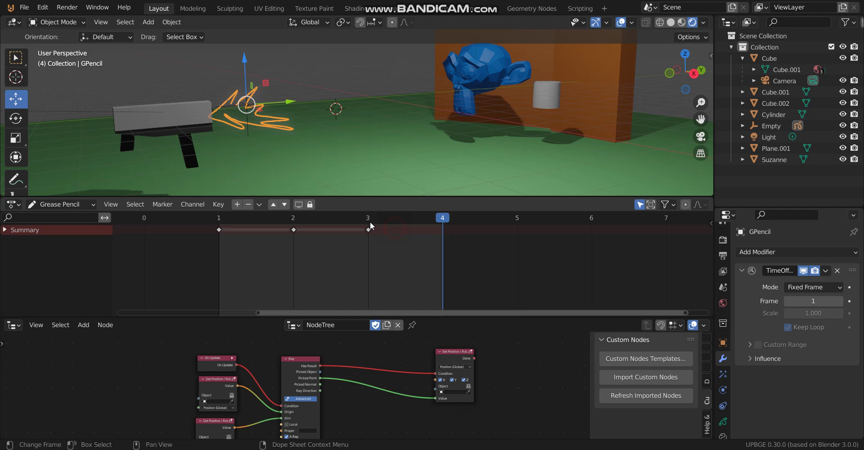
left_click_drag(289, 218, 373, 218)
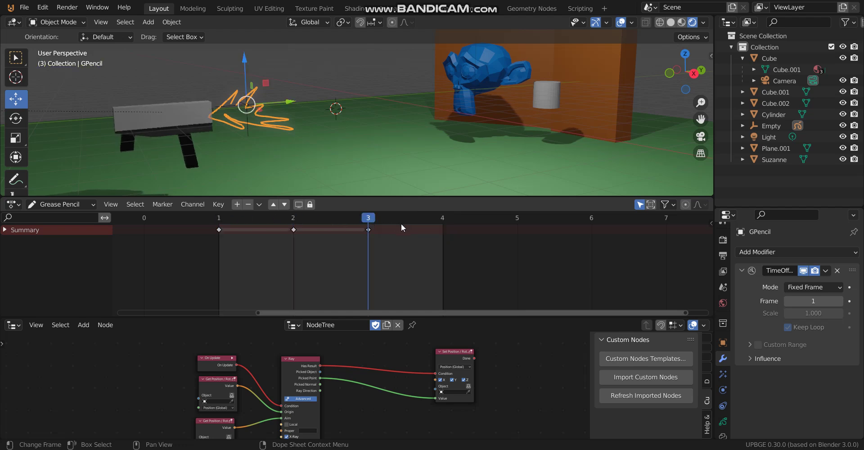
left_click(227, 221)
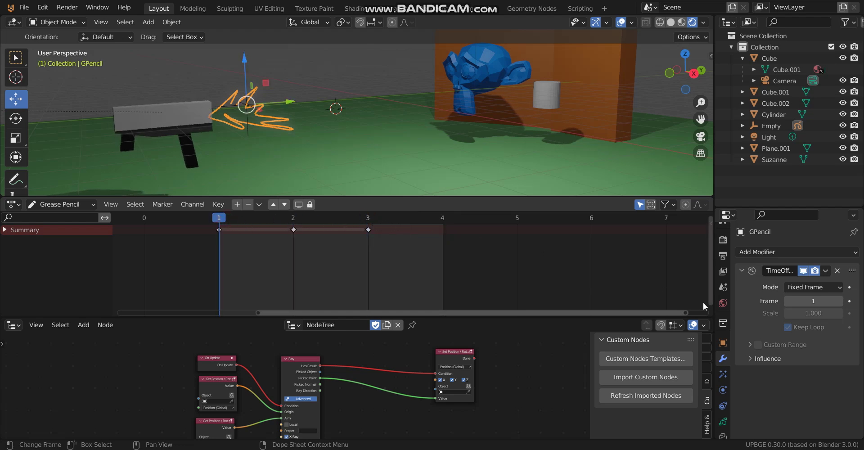
Shift all flash keyframes one frame later and duplicate the frame 4 keyframe onto frame 1
key("a")
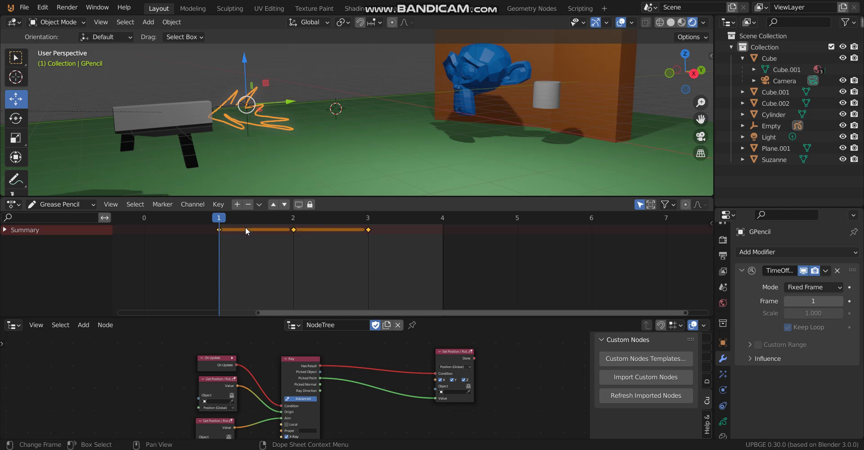
key("g")
left_click(314, 236)
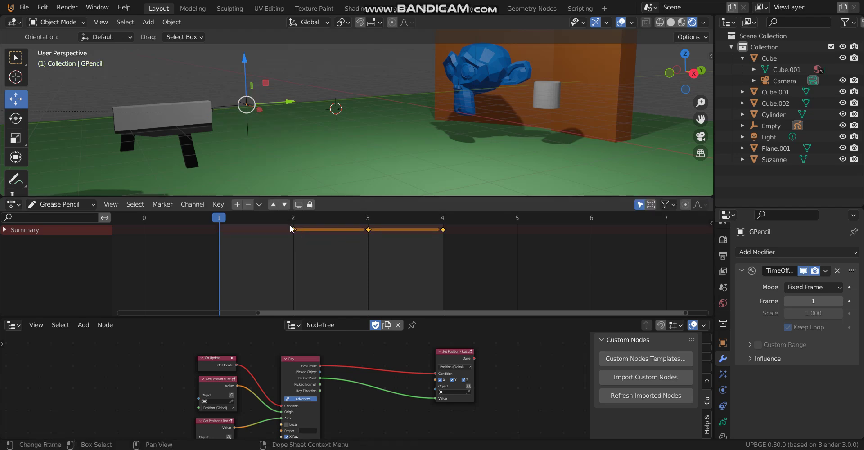
right_click(813, 300)
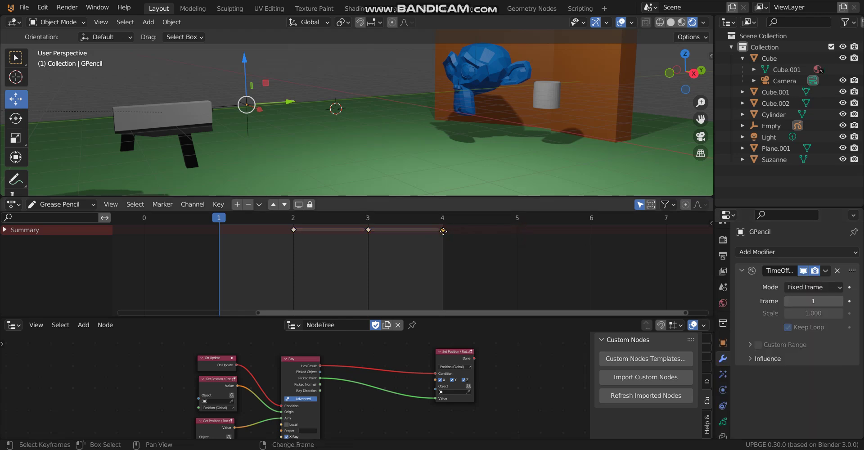
key("shift+d")
left_click(226, 234)
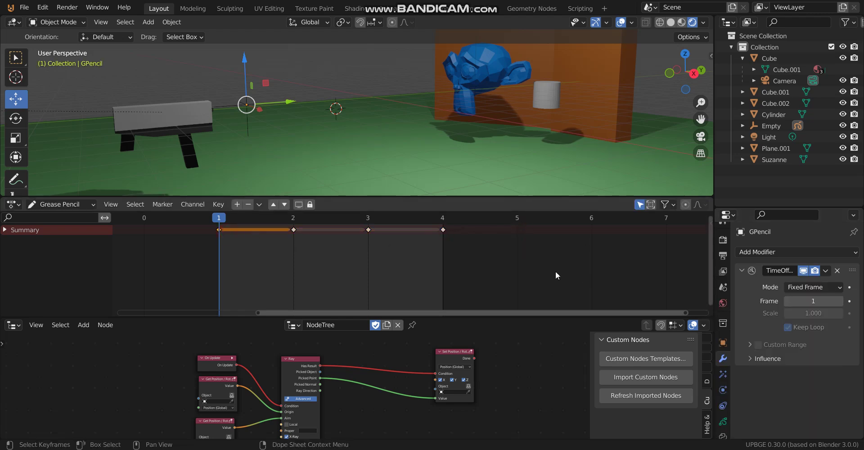
Keyframe the Time Offset modifier's Frame value at 1 on frame 1 and at 4 on frame 4
right_click(824, 302)
left_click(823, 304)
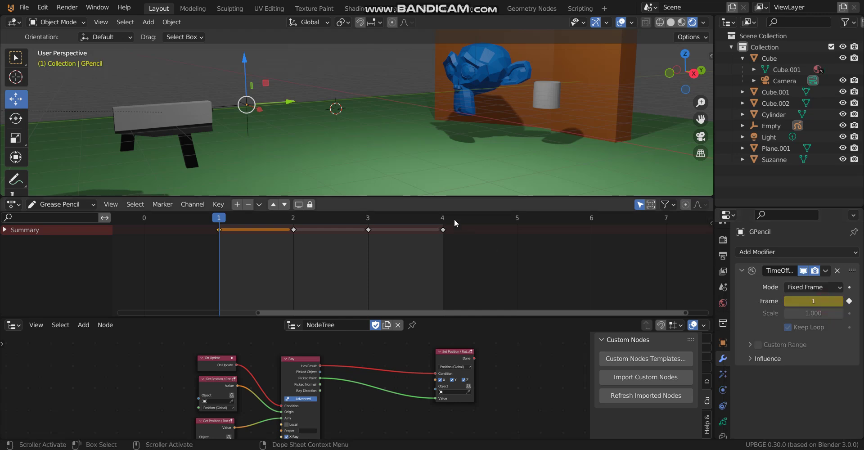
left_click(441, 219)
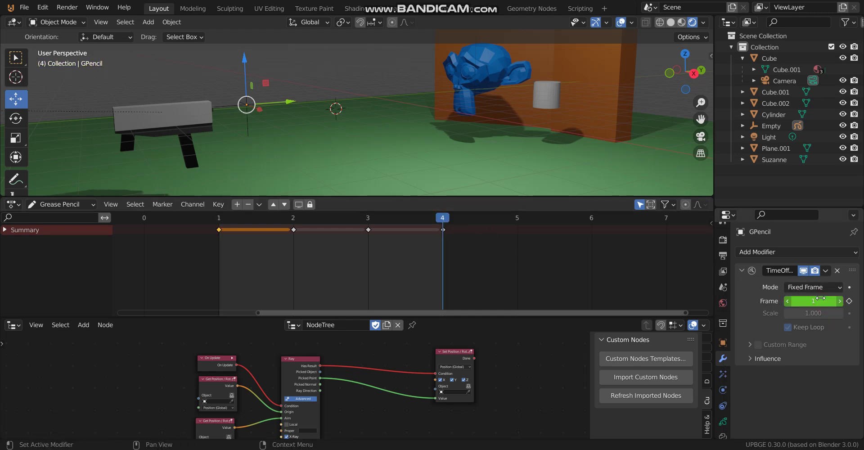
left_click(839, 301)
left_click(840, 301)
left_click(840, 301)
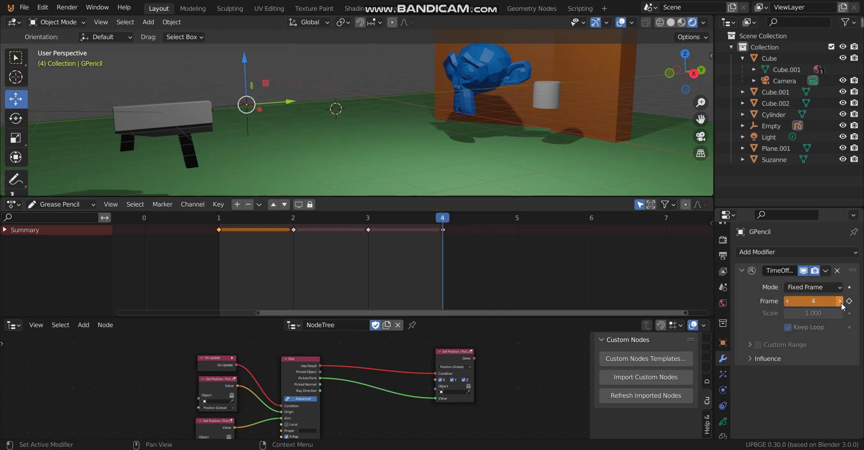
right_click(791, 298)
left_click(804, 302)
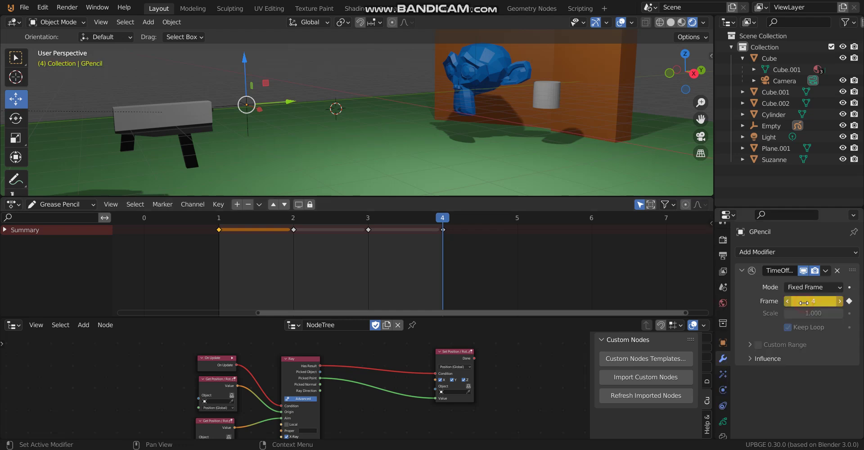
Play the scene animation with the flash deselected to preview its timing, then stop playback
key("space")
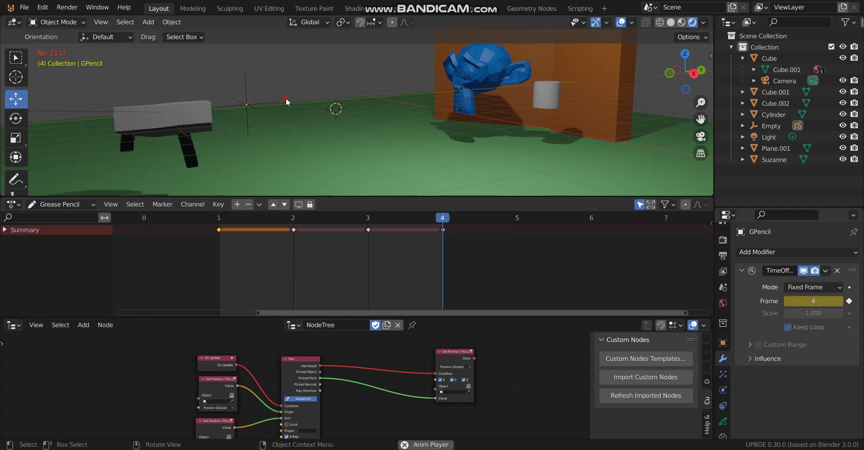
left_click(288, 86)
left_click(288, 88)
middle_click_drag(288, 87, 288, 115)
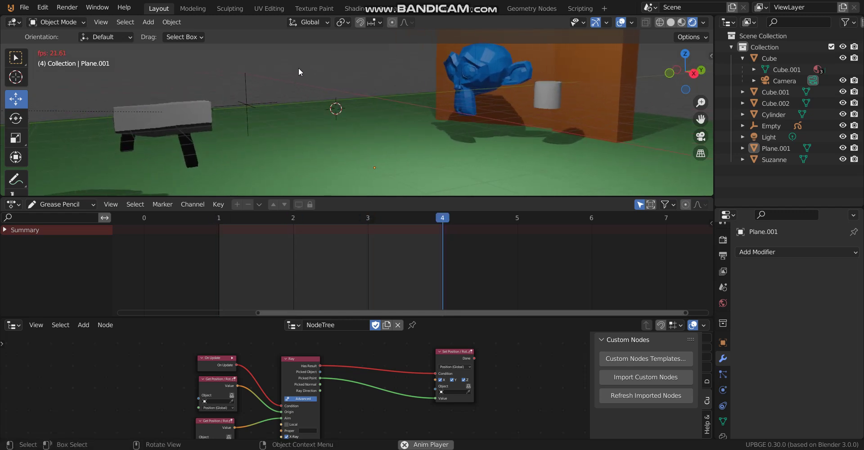
key("space")
Select the Grease Pencil flash and switch the animation editor to the Logic Bricks Editor
left_click(247, 90)
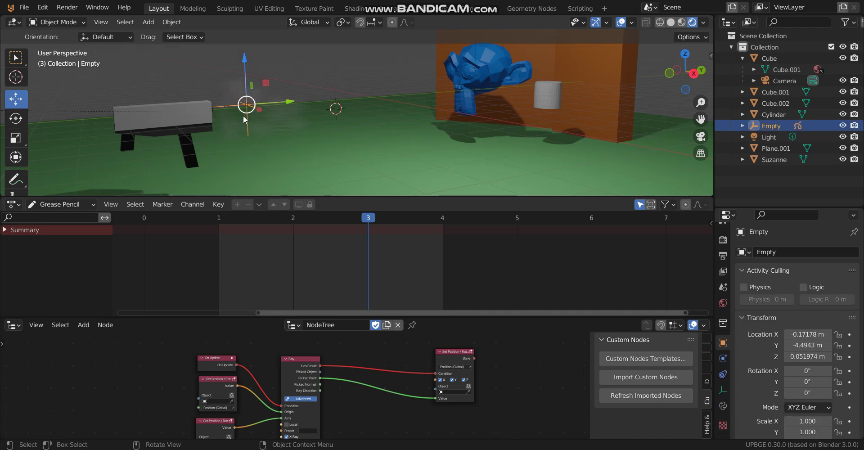
left_click(260, 113)
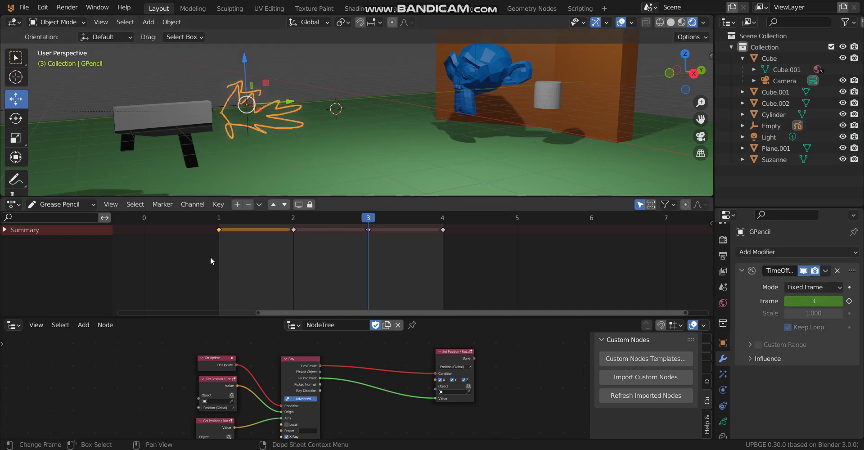
left_click(13, 205)
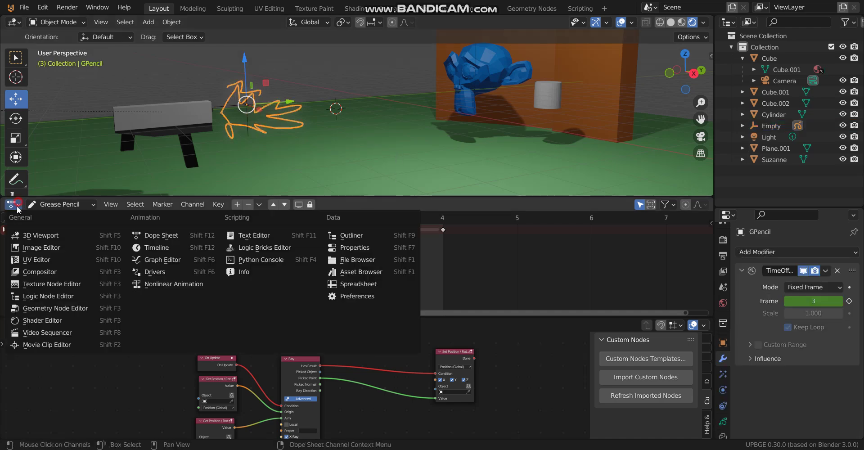
left_click(256, 248)
Add a Mouse sensor for the Left Button to the flash and enable its true level triggering
left_click(123, 231)
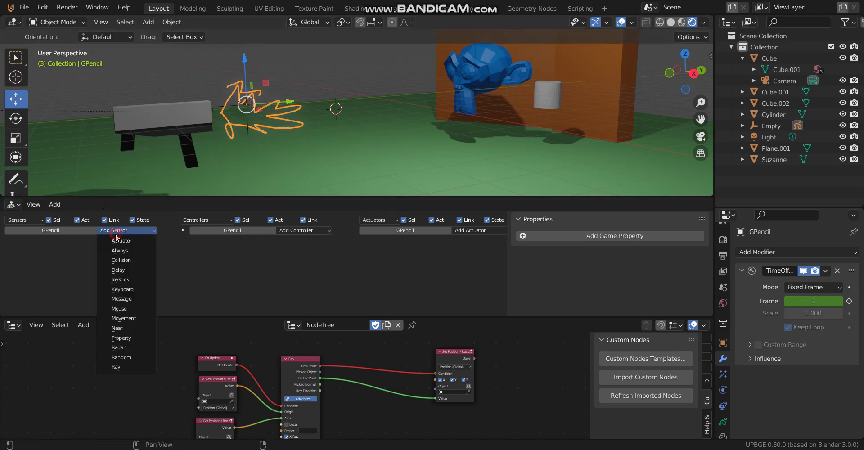
left_click(130, 289)
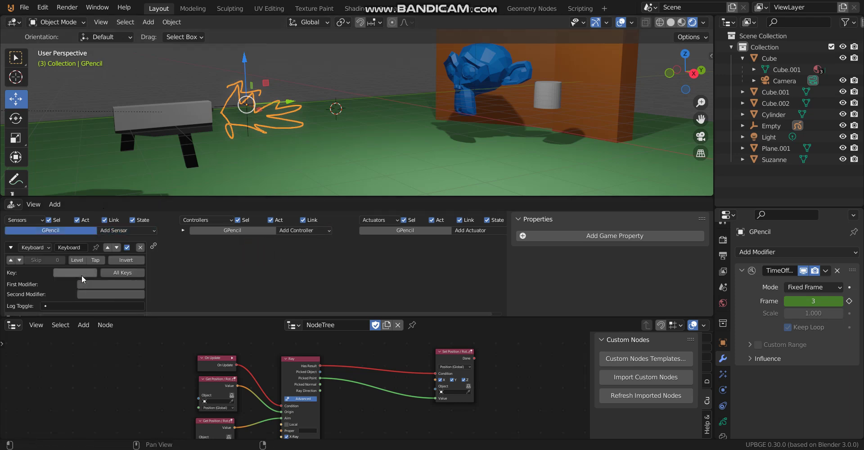
left_click(140, 231)
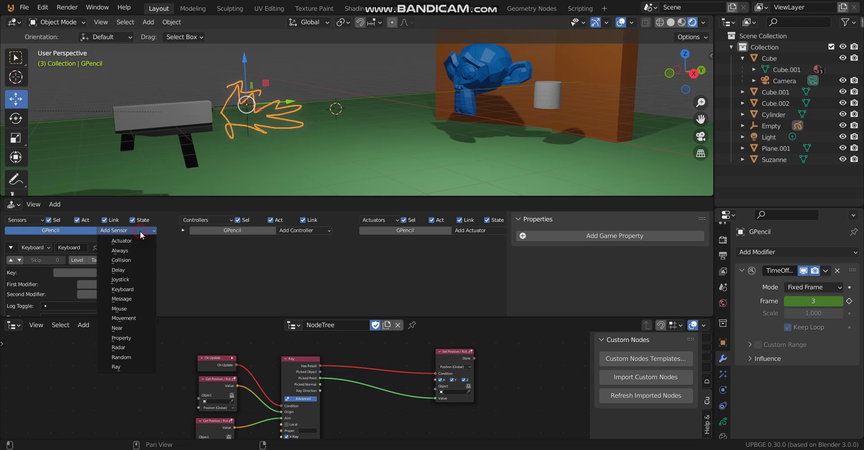
left_click(130, 309)
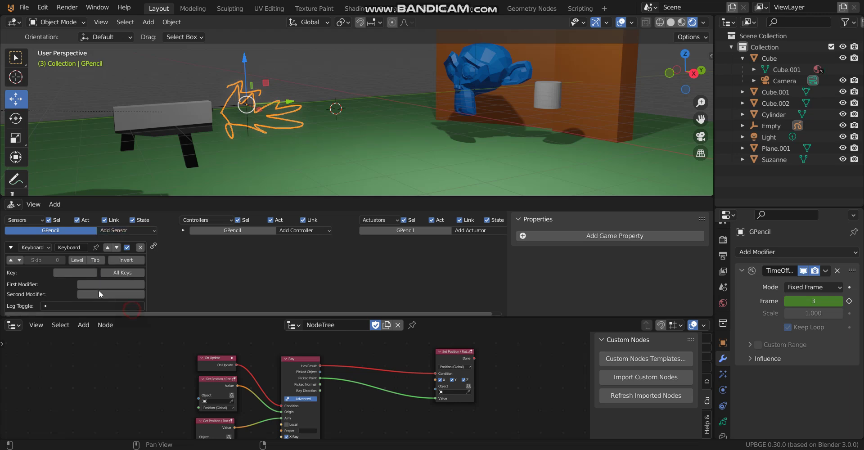
left_click(140, 247)
left_click(75, 273)
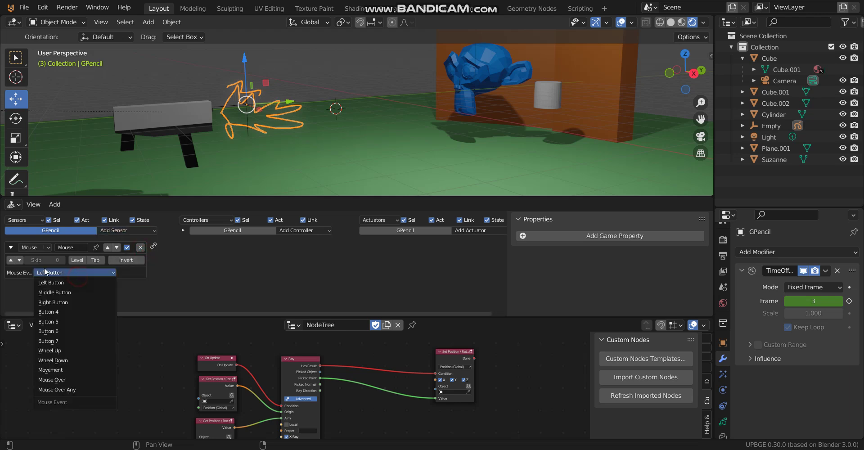
left_click(13, 262)
Add an Action actuator to the flash that plays GPencilAction from frame 1 to frame 4
left_click(464, 231)
left_click(468, 248)
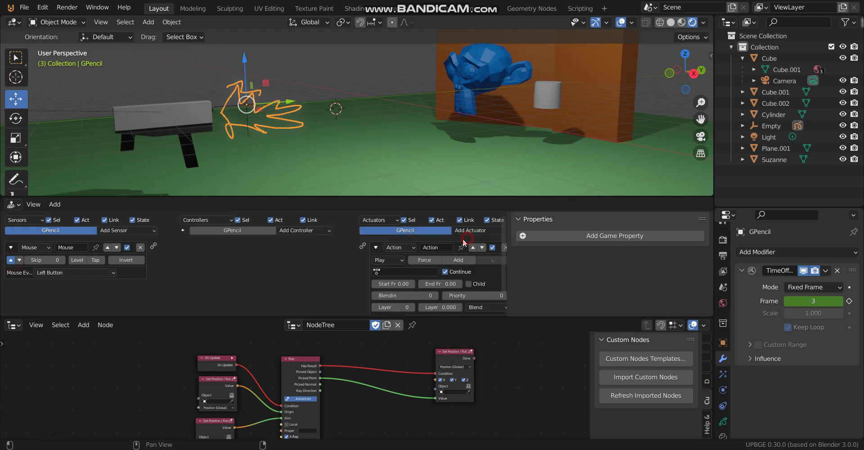
left_click(407, 273)
left_click(401, 287)
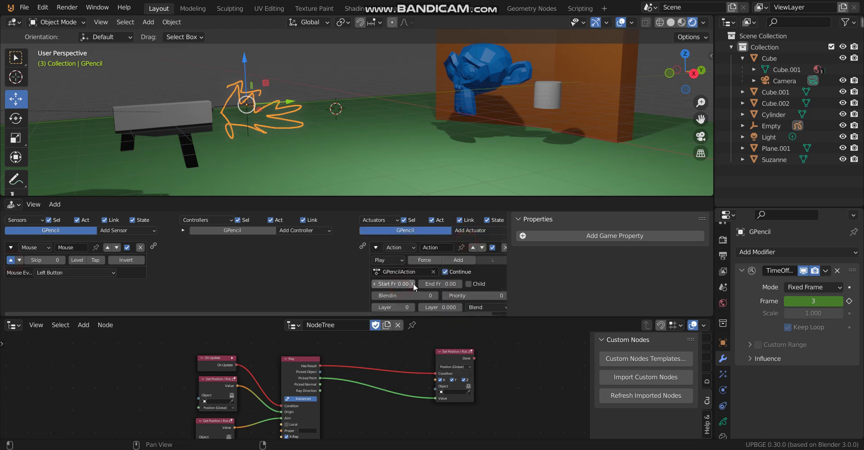
left_click(459, 283)
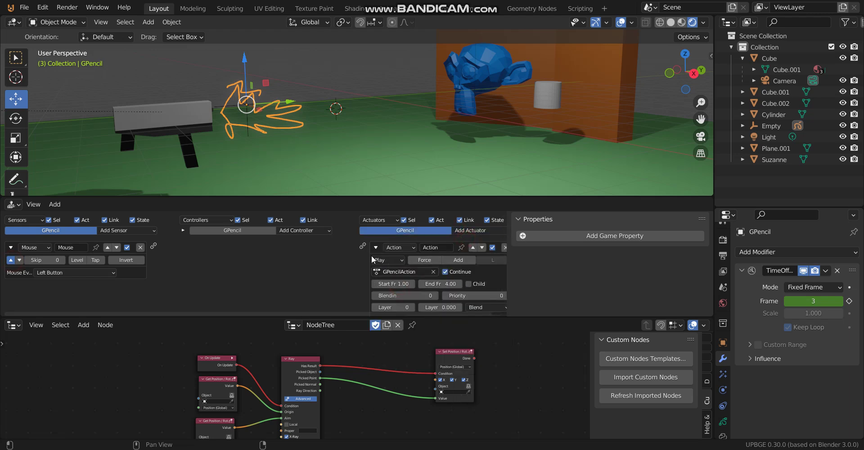
Link the flash's Mouse sensor to its Action actuator through an And controller and test-run the game
left_click_drag(265, 255, 154, 246)
key("p")
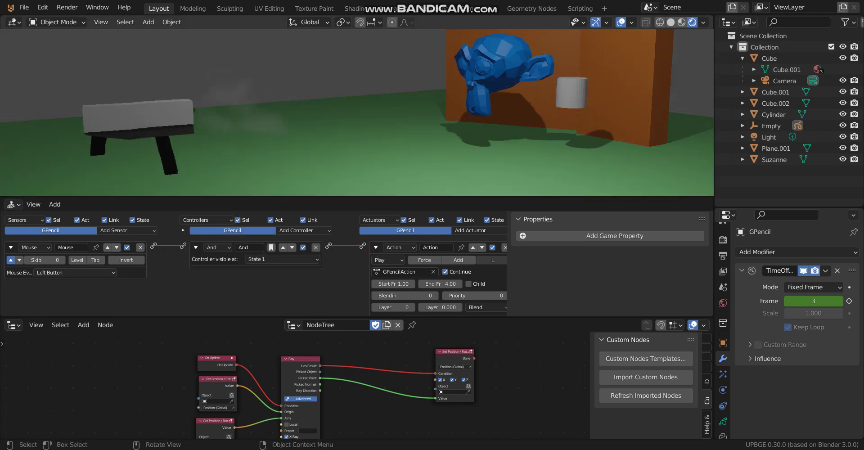
key("Escape")
Parent the flash's Empty to the gun and run the game to test the flash following it
left_click(177, 104)
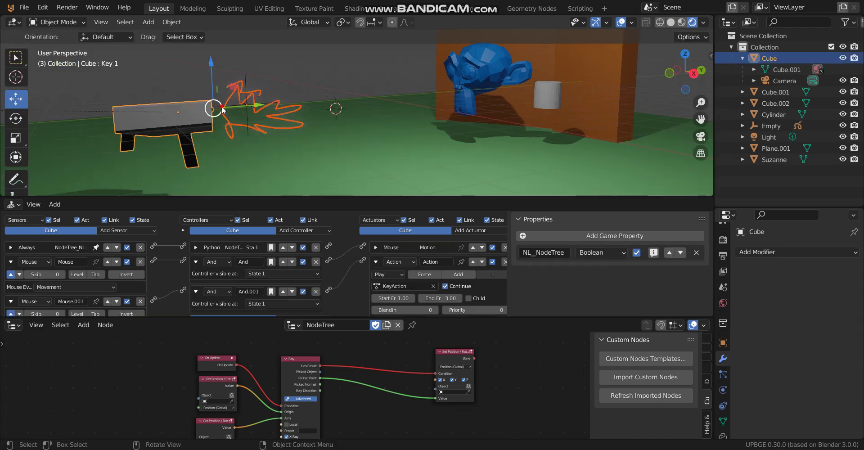
left_click(249, 77)
left_click(176, 112, "shift")
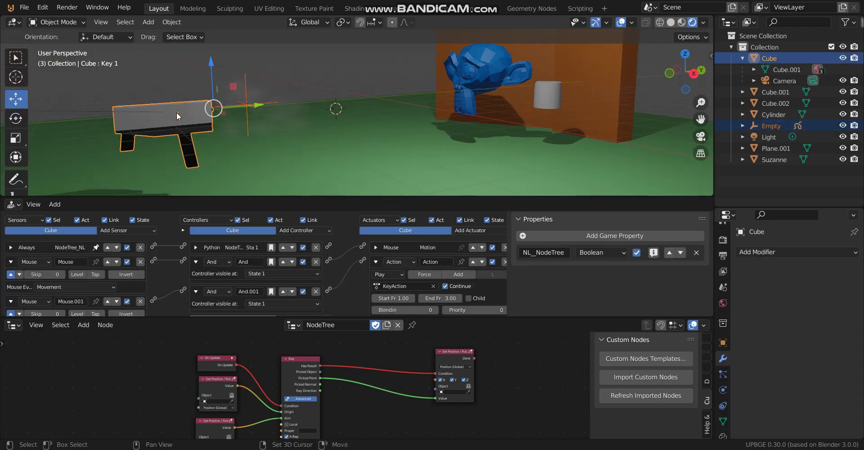
key("ctrl+p")
left_click(177, 112)
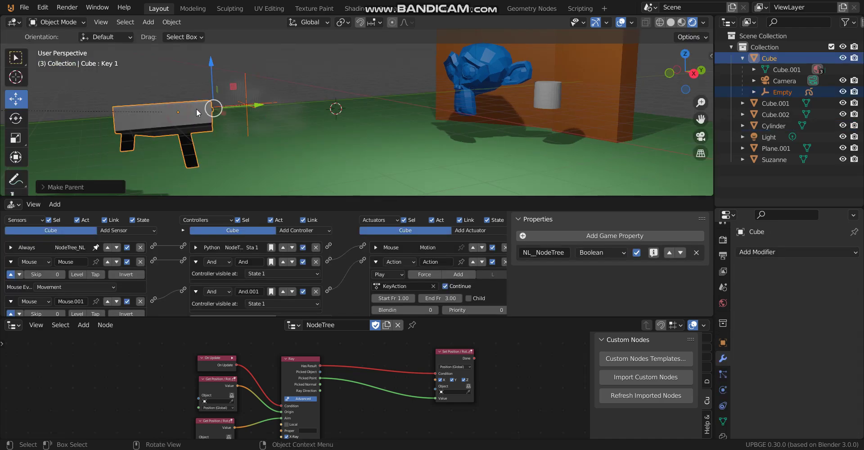
key("alt+a")
key("p")
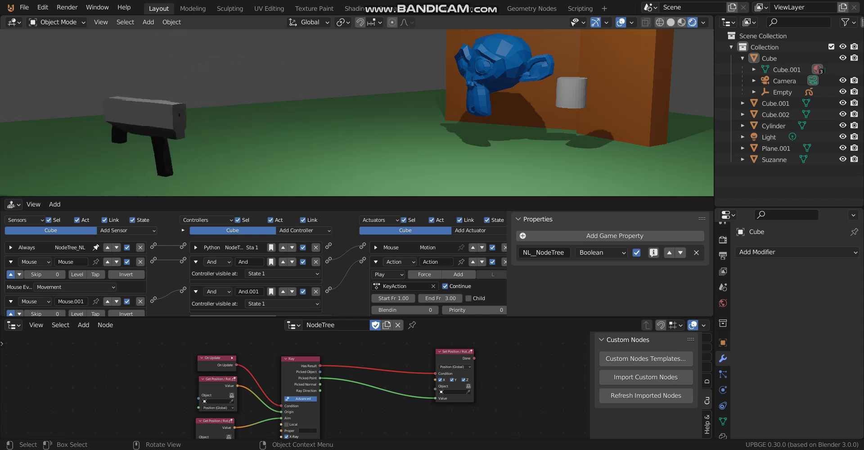
key("Escape")
Disable Use Lights on the flash's GP_Layer and test the firing in the game
left_click(247, 93)
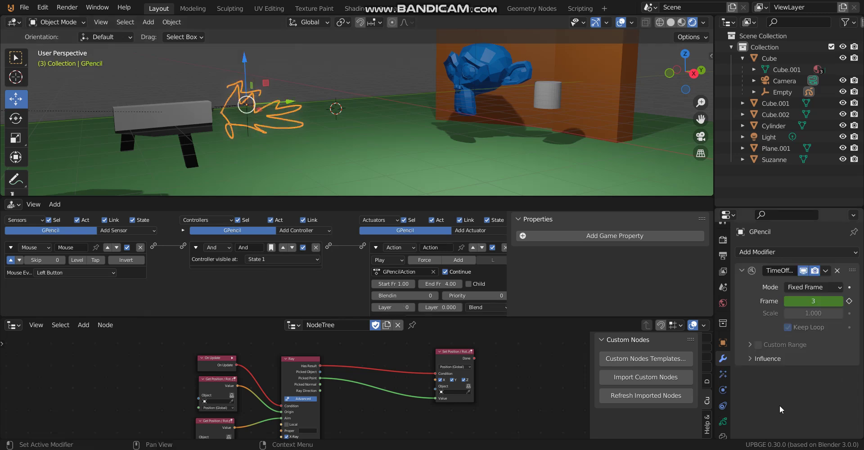
left_click(723, 390)
left_click(724, 421)
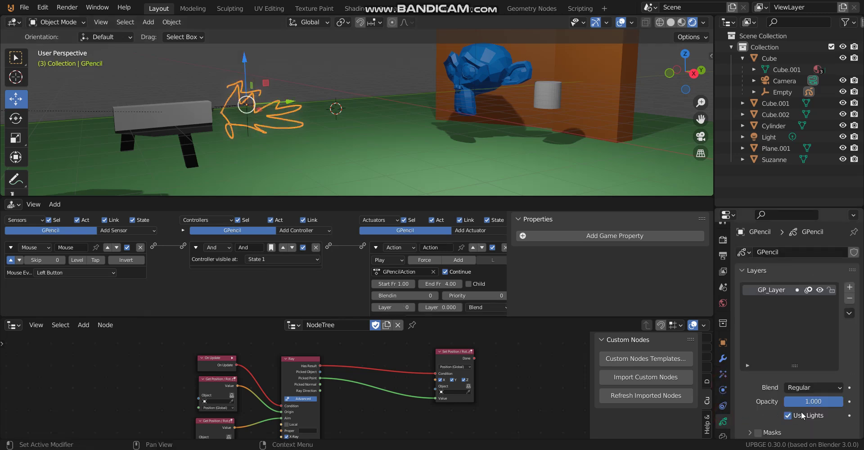
left_click(788, 416)
key("p")
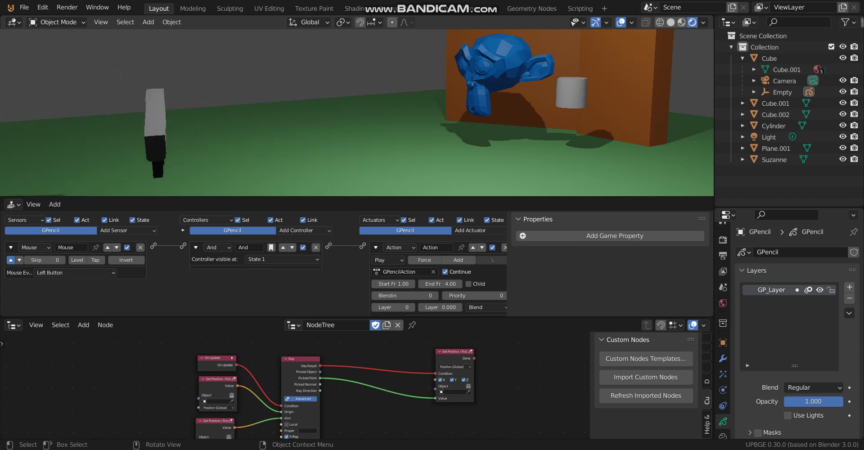
left_click(357, 112)
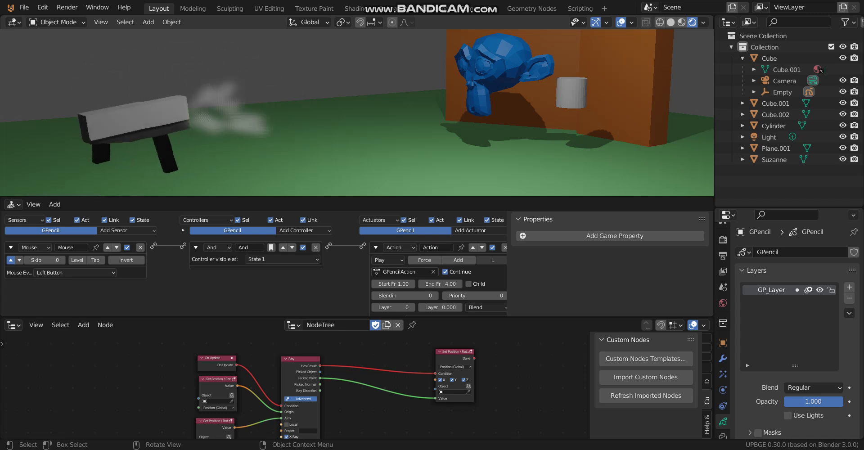
key("Escape")
Duplicate the flash together with its Empty and place the copy above the ground between the gun and the monkey head
middle_click_drag(344, 100, 322, 102)
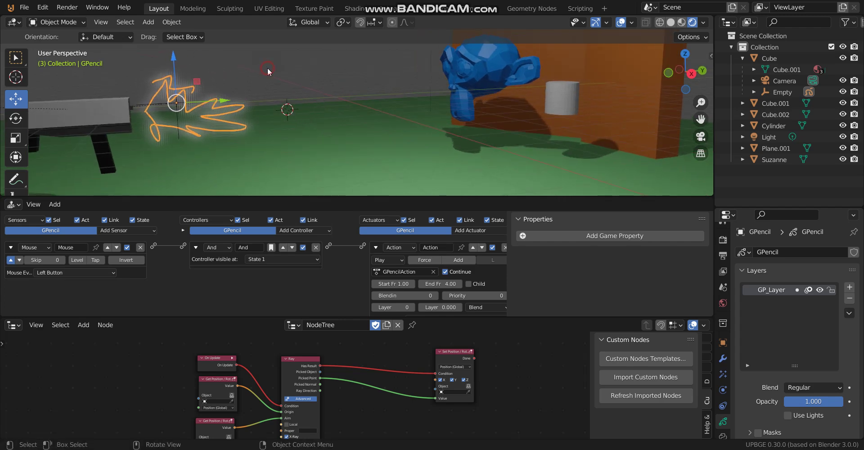
left_click(174, 74, "shift")
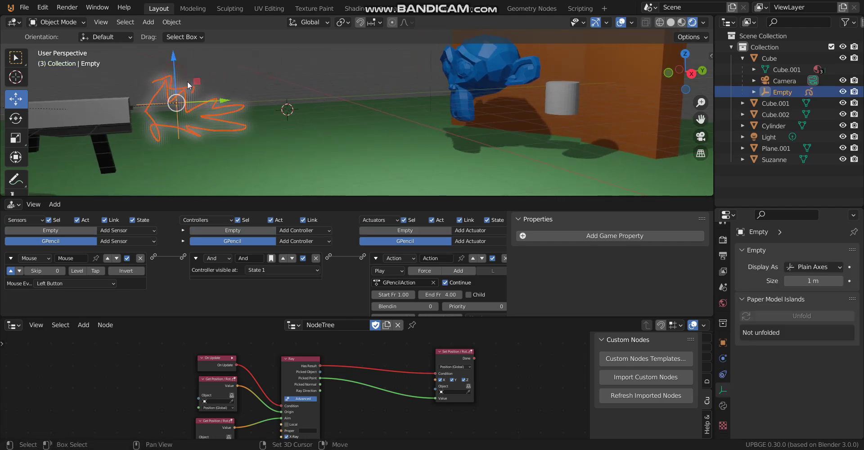
scroll(278, 92, "down", 2)
middle_click_drag(279, 92, 237, 116, "shift")
key("shift+d")
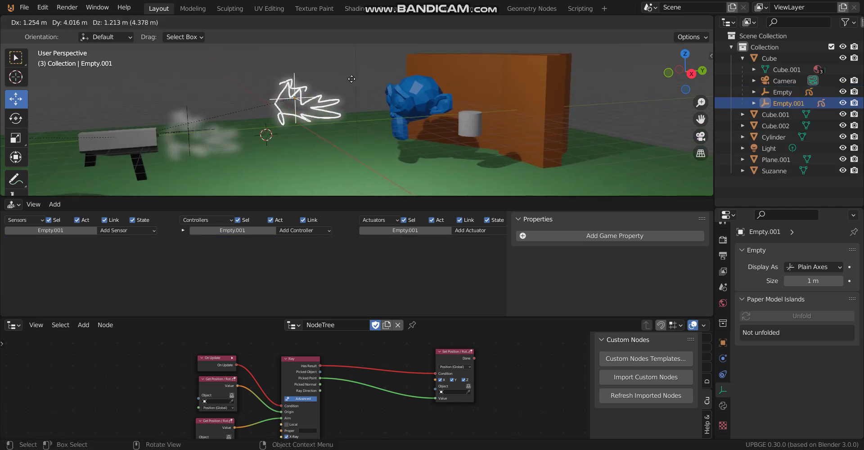
left_click(332, 101)
Select the duplicated flash's Empty and clear its parent relation to the gun
left_click(275, 94)
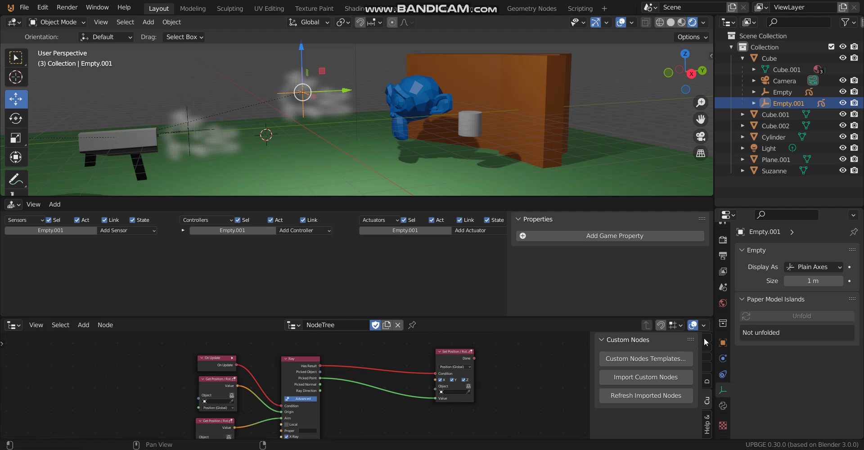
left_click(726, 358)
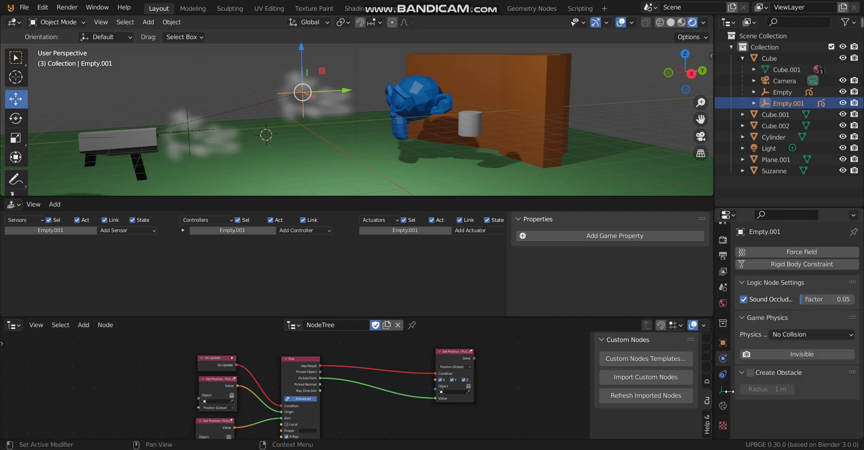
left_click(723, 343)
scroll(795, 394, "down", 7)
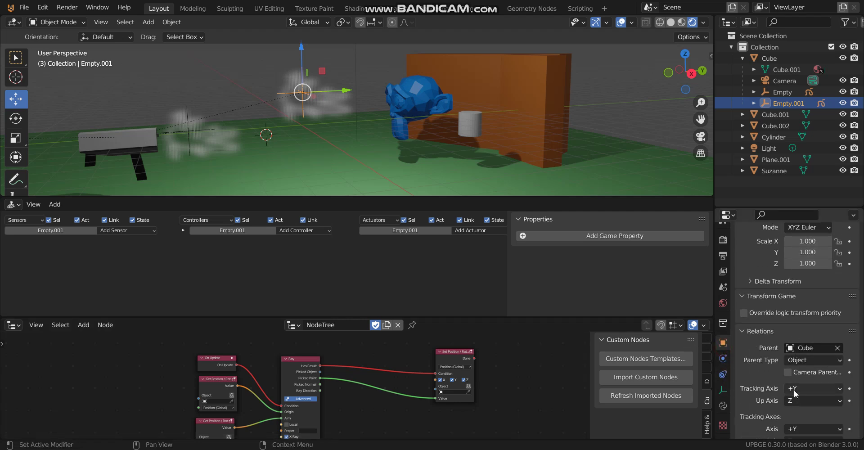
left_click(838, 349)
Snap the 3D cursor to the gun's origin
middle_click_drag(362, 120, 324, 71)
left_click_drag(305, 50, 212, 92)
left_click(158, 131)
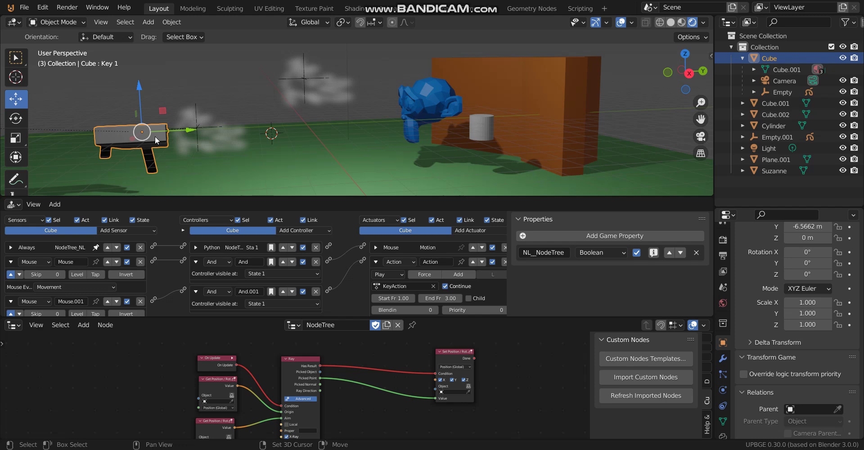
key("shift+s")
left_click(152, 195)
Add a new empty at the gun and move it along the Y axis to beyond the orange wall
key("shift+a")
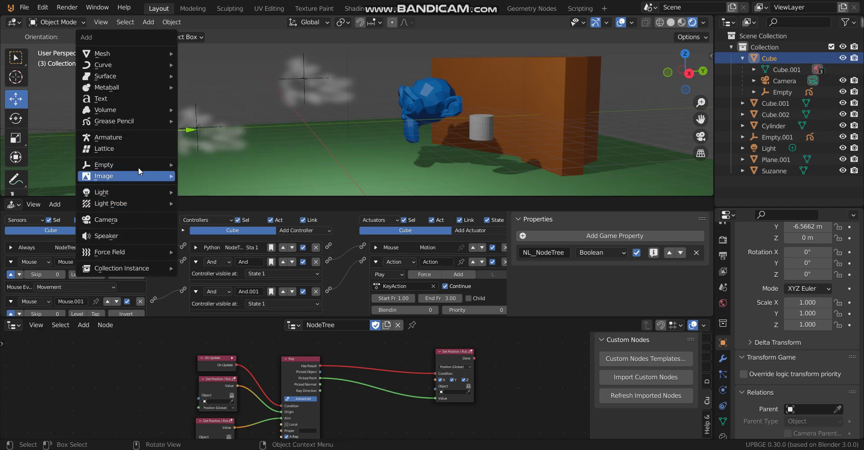
mouse_move(140, 166)
left_click(199, 173)
left_click_drag(184, 134, 641, 129)
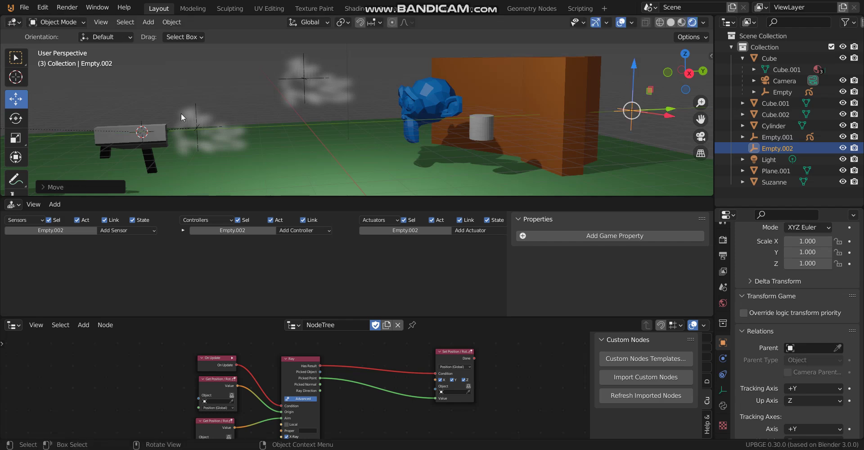
Parent the new empty beyond the wall to the gun
left_click(132, 132)
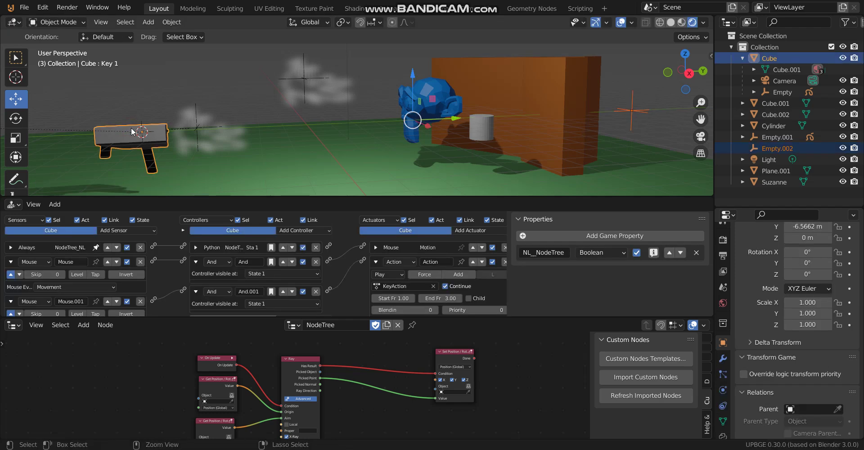
key("ctrl+p")
left_click(135, 130)
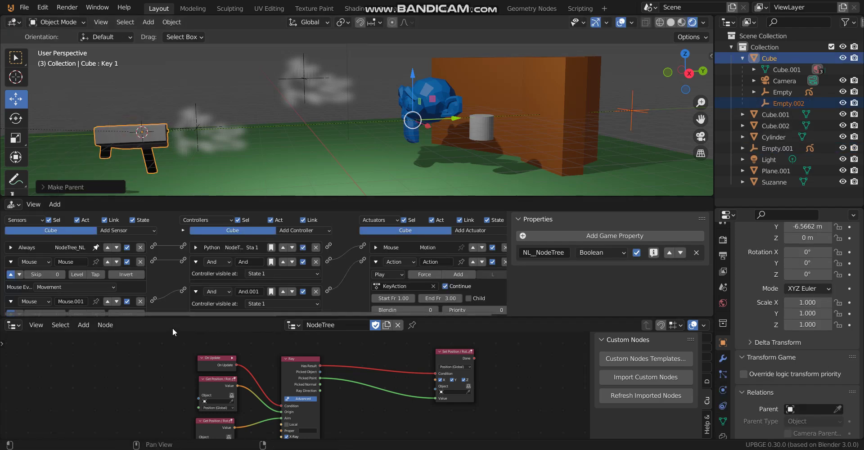
Assign the muzzle's Empty as the object of the Get Position node feeding the Ray node's Origin
middle_click_drag(194, 364, 218, 344)
scroll(260, 394, "up", 3)
scroll(262, 396, "up", 3)
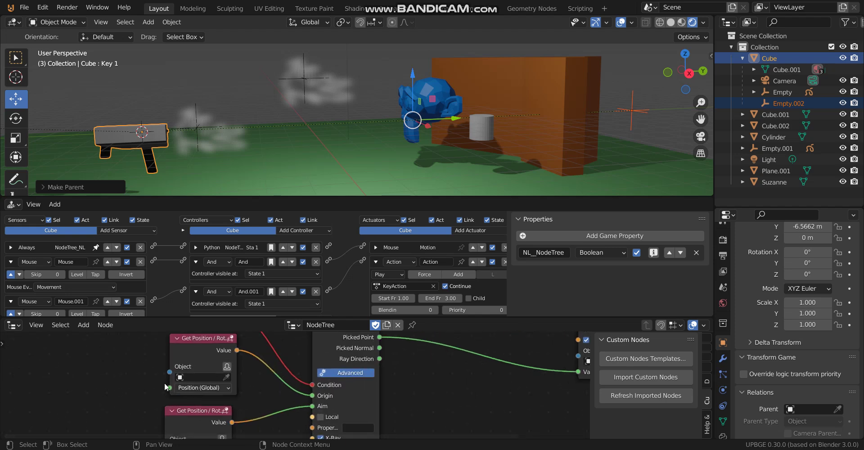
left_click(247, 380)
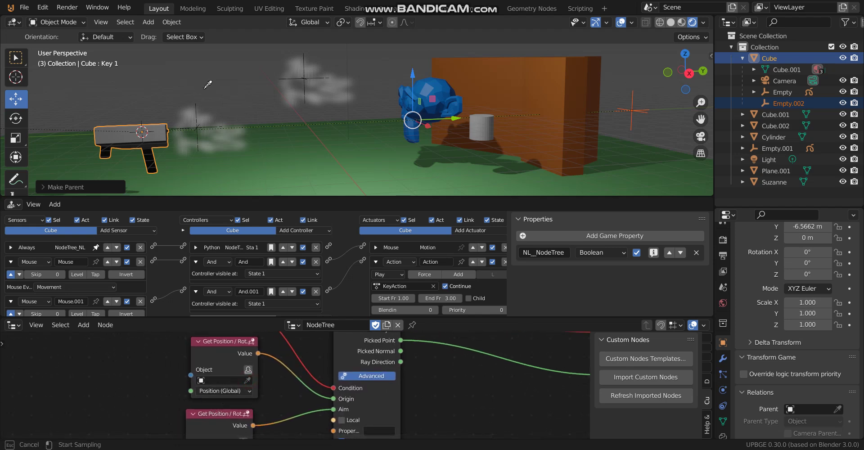
left_click(201, 108)
Assign the empty beyond the wall to the Get Position node feeding the Ray's Aim, and set the Ray's property to obj
middle_click_drag(157, 390, 165, 351)
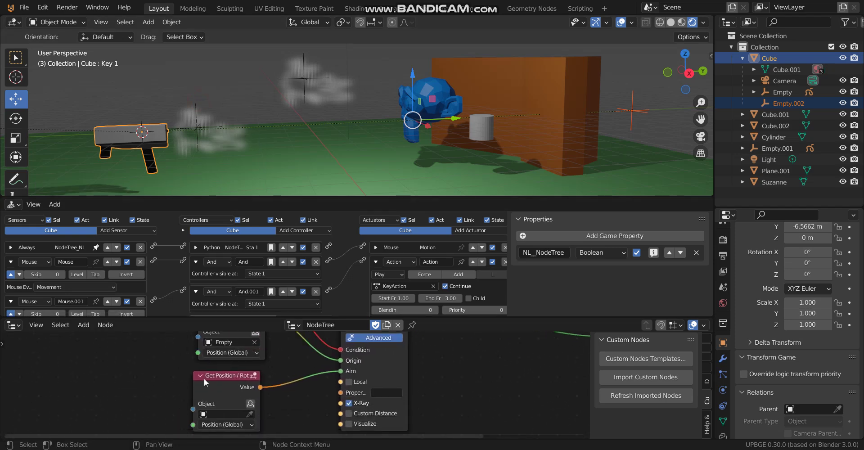
left_click(251, 414)
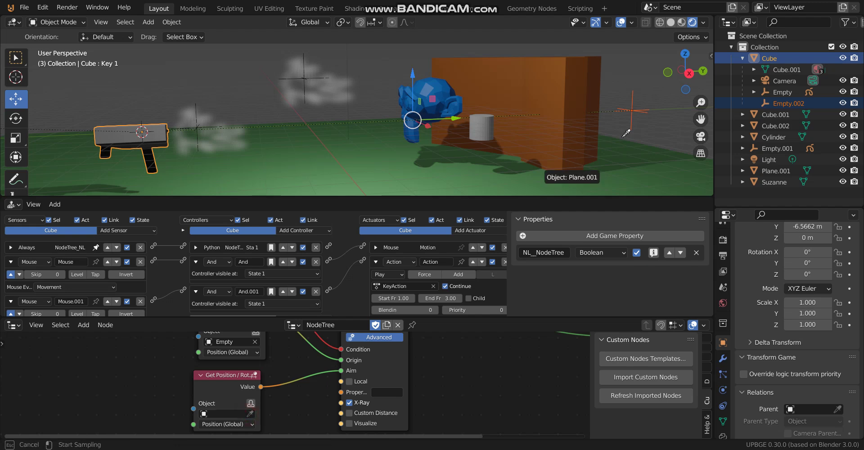
left_click(633, 108)
middle_click_drag(424, 396, 334, 403)
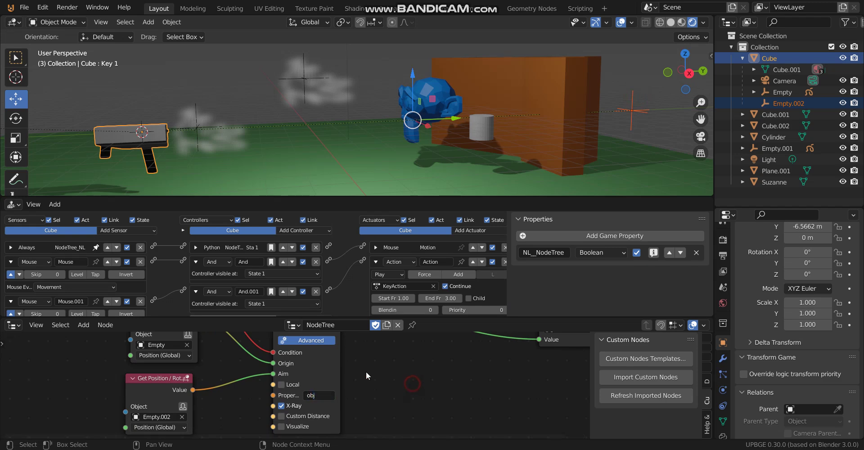
Assign the hit flash's parent empty as the object of the Set Position node
scroll(367, 374, "down", 3)
middle_click_drag(380, 359, 312, 376)
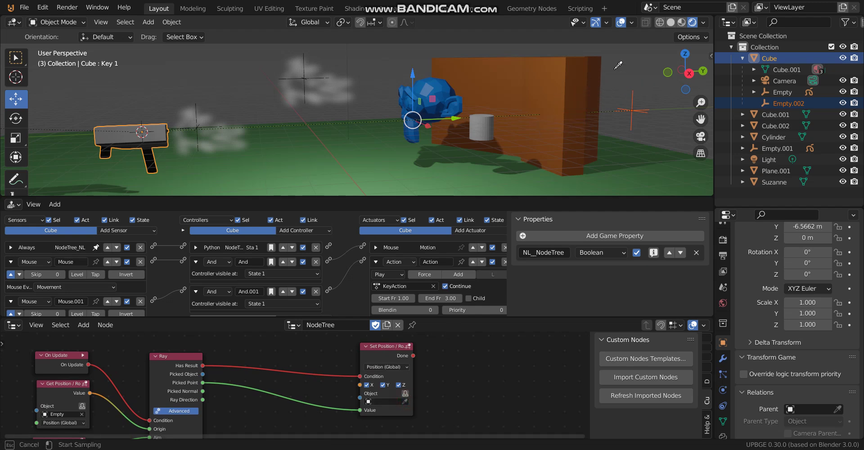
left_click(282, 76)
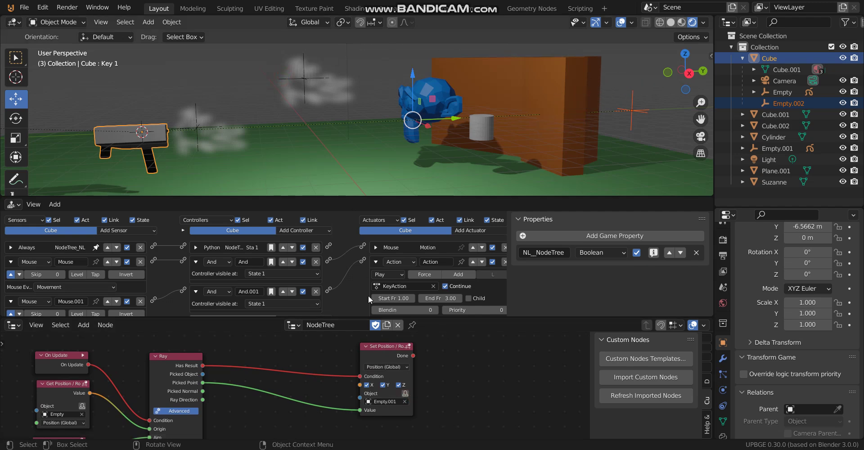
Replace the front orange wall block's game property with a Float property named obj, and give the monkey head the same property
scroll(286, 387, "down", 2)
middle_click_drag(273, 391, 347, 369)
left_click(566, 94)
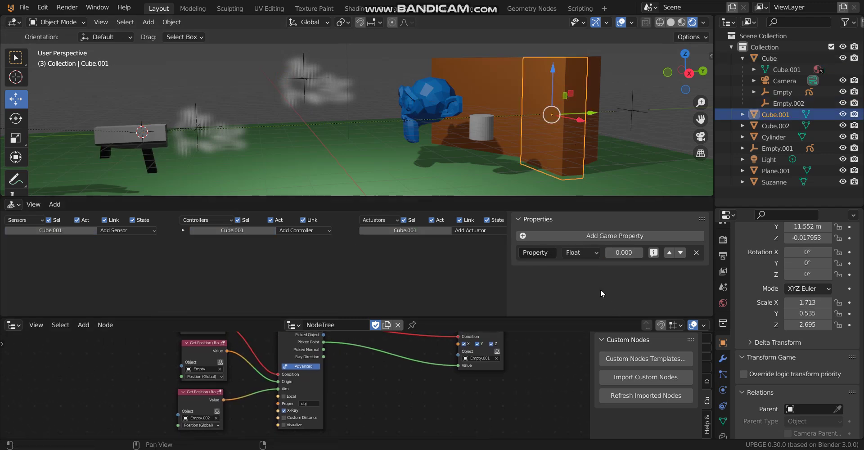
left_click(697, 253)
left_click(630, 236)
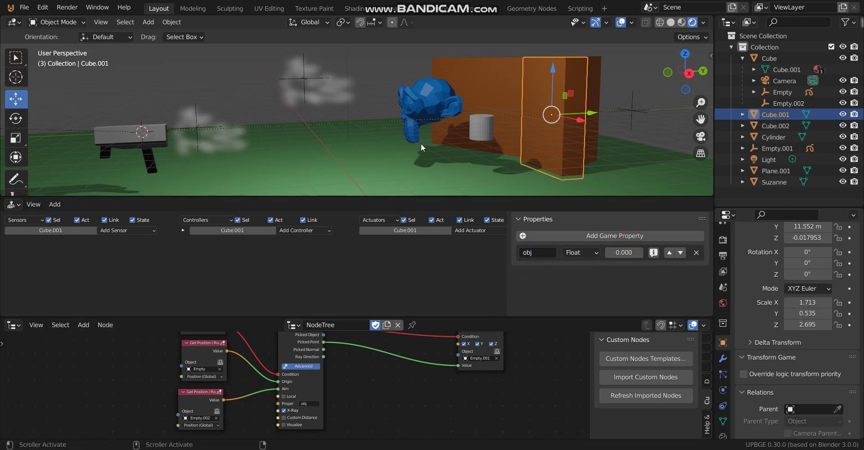
left_click(424, 115)
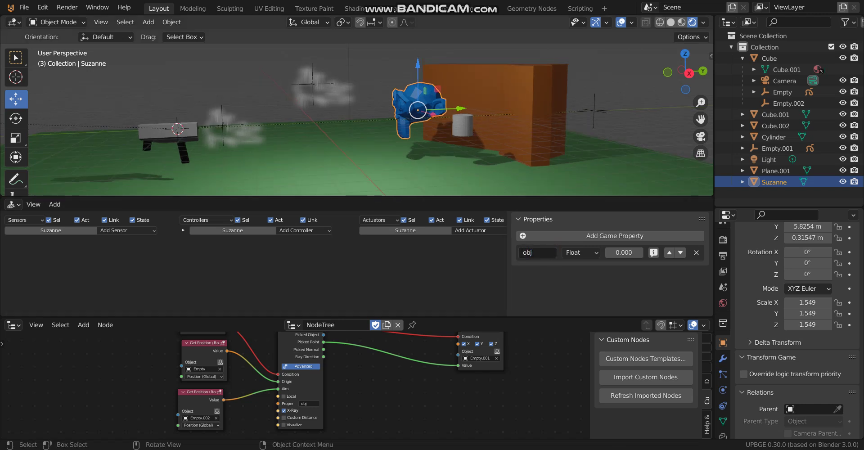
Run the game twice from the side view to check the gun's firing and flashes, stopping it each time
key("p")
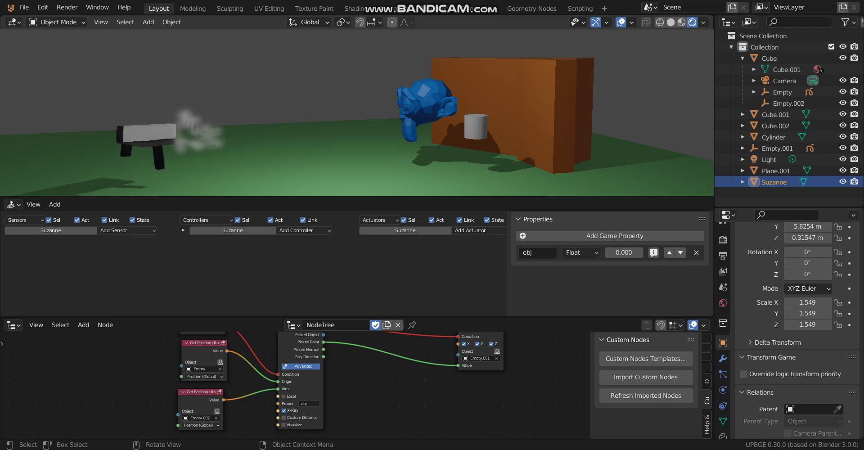
key("Escape")
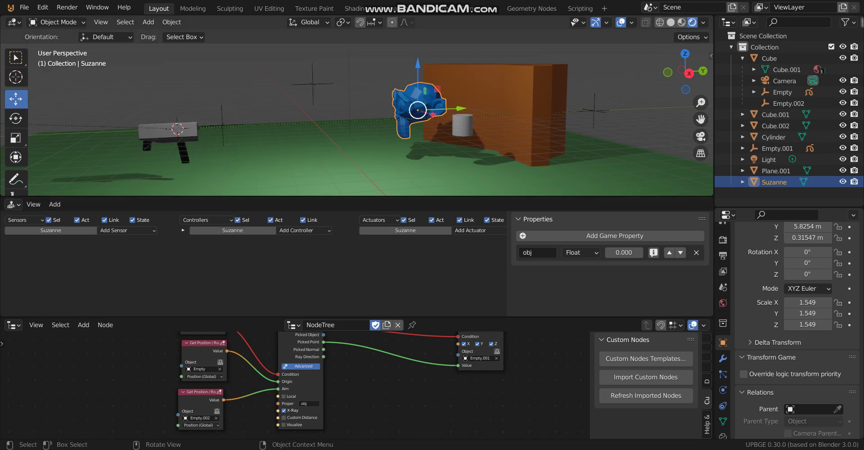
key("p")
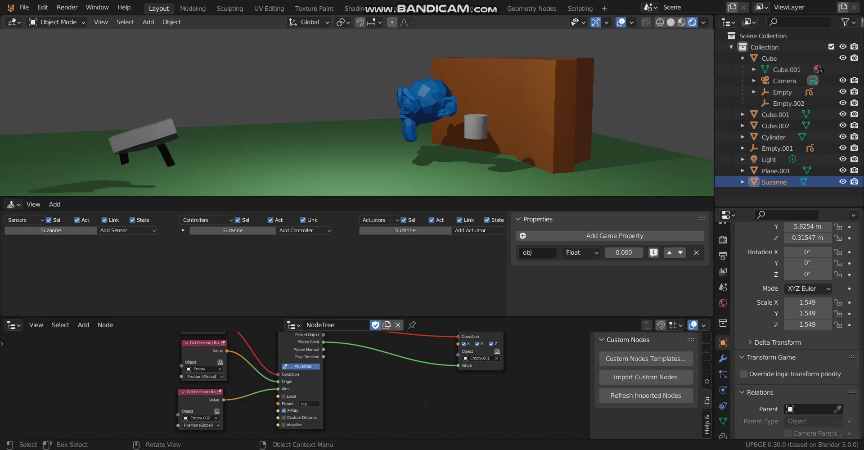
key("Escape")
Run the game through the camera view, fire at the targets to check the hit flash, and stop it
middle_click_drag(377, 108, 439, 106)
key("KP_0")
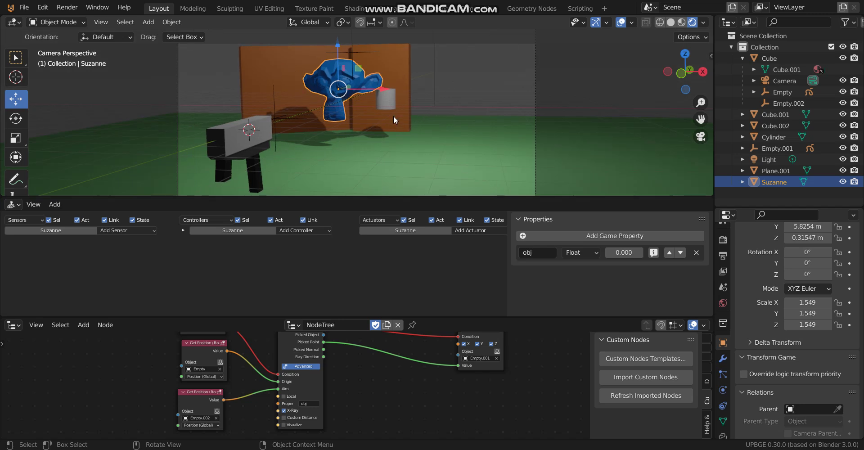
scroll(394, 115, "down", 1)
key("p")
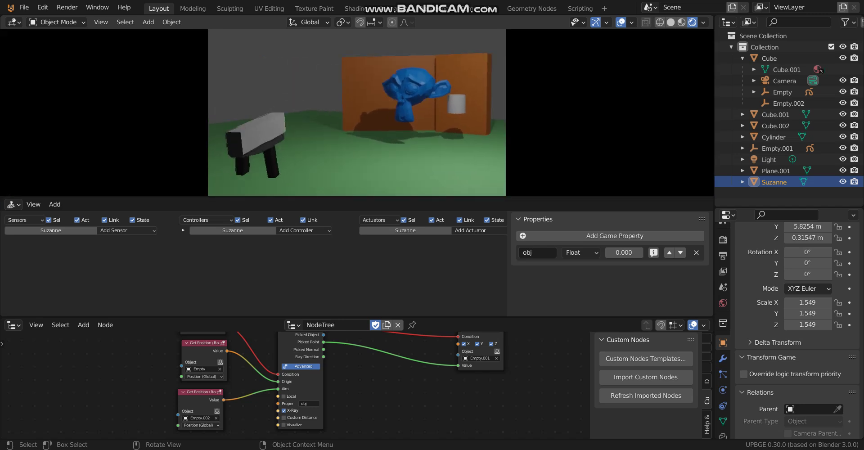
left_click(356, 113)
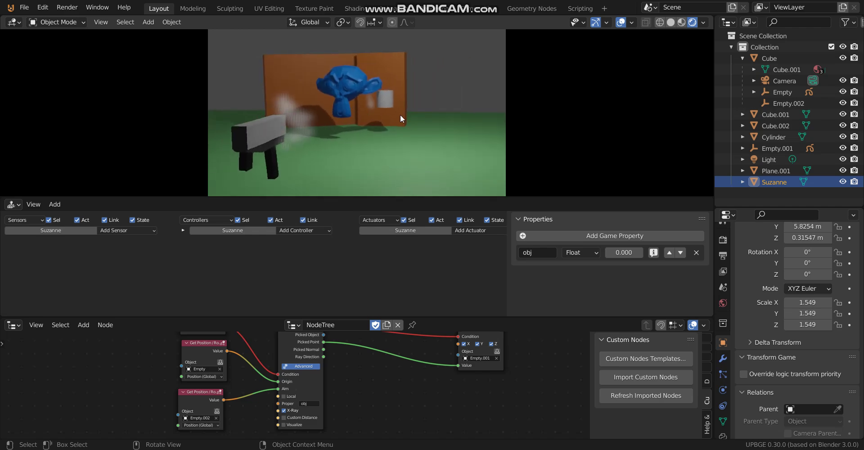
key("Escape")
Select the hit flash's Grease Pencil object and rotate it 90° around the Z axis
scroll(348, 172, "down", 4)
middle_click_drag(487, 120, 438, 117)
left_click(494, 115)
left_click(310, 96)
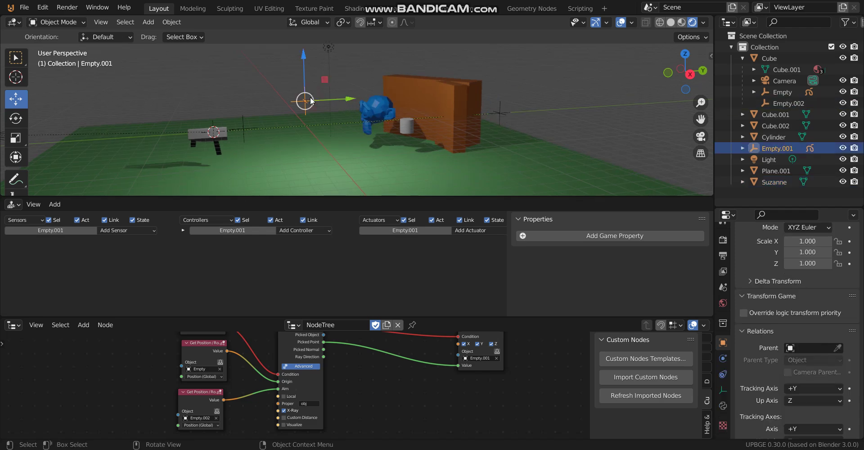
left_click(317, 109)
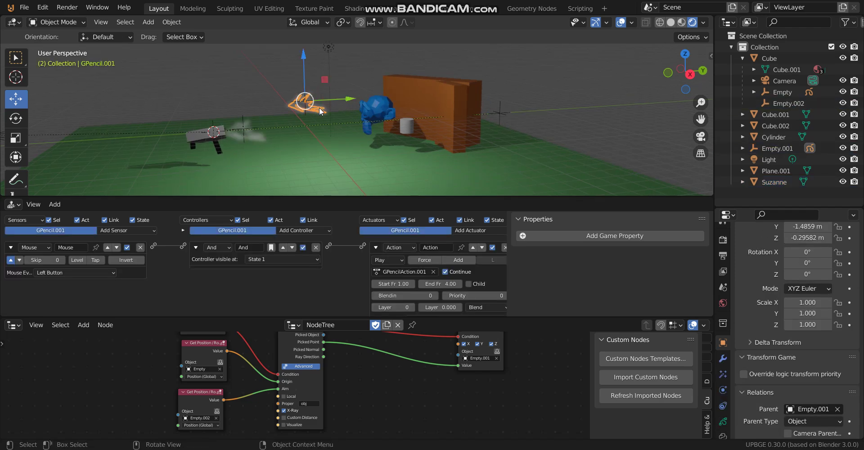
scroll(379, 122, "up", 4)
middle_click_drag(374, 121, 378, 96)
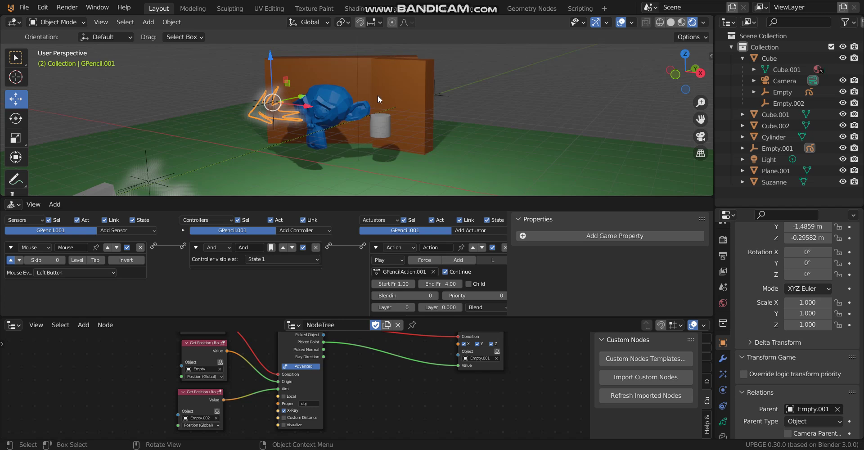
type("rz")
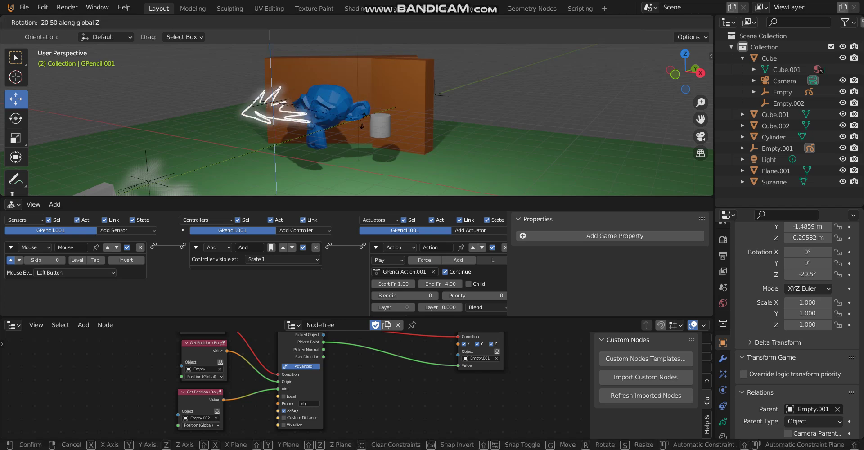
type("90")
key("Return")
Duplicate all strokes of the hit flash in Edit Mode and rotate the copy about -75° around the X axis
key("Tab")
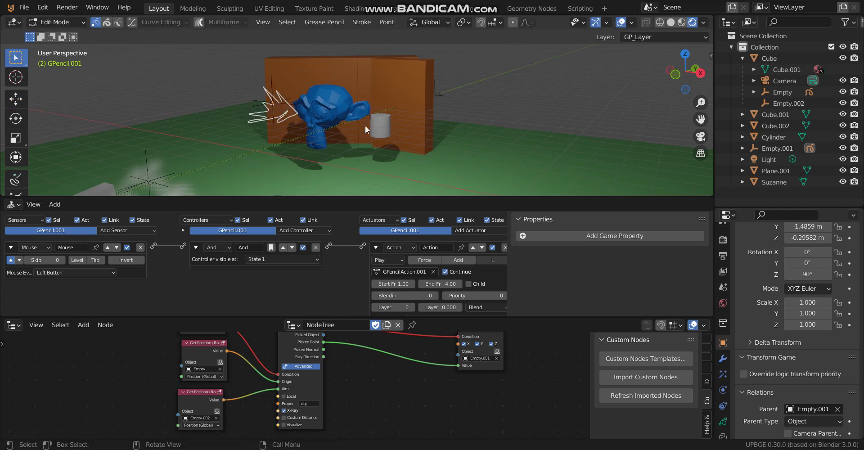
key("a")
key("r")
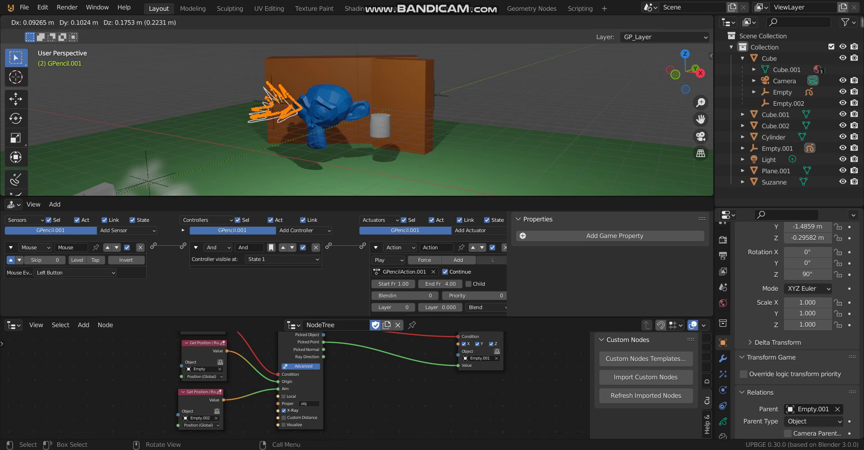
key("x")
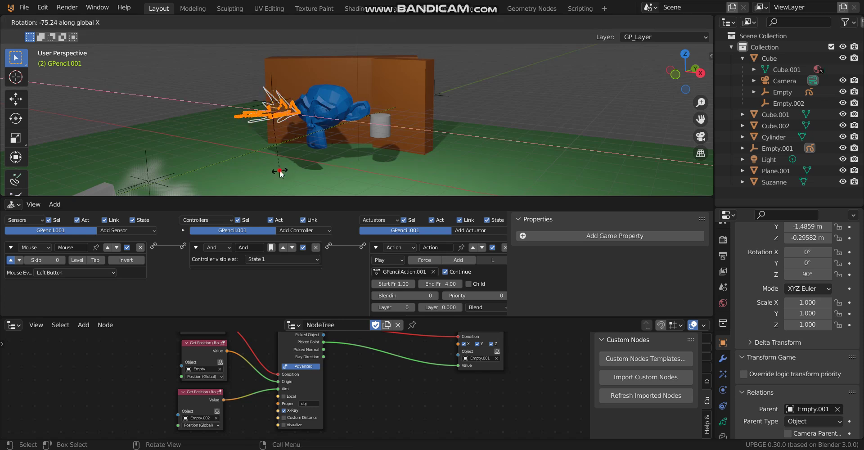
key("Escape")
key("Tab")
key("Tab")
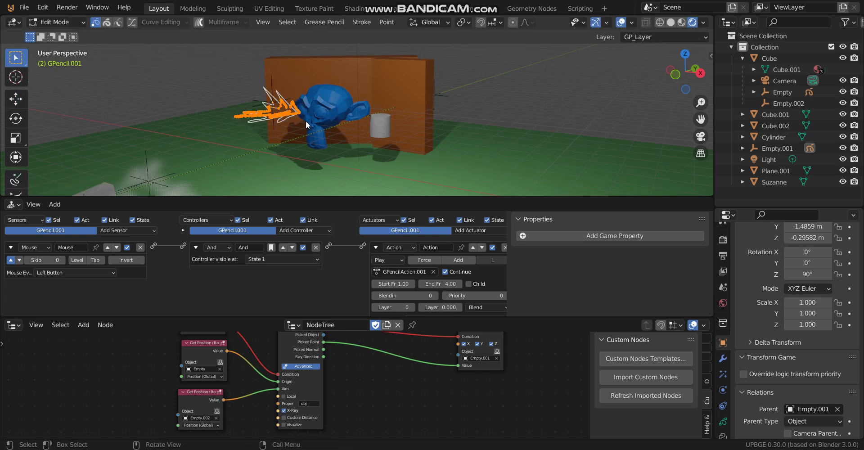
Rotate all the hit flash strokes together around the global Z axis
key("r")
key("z")
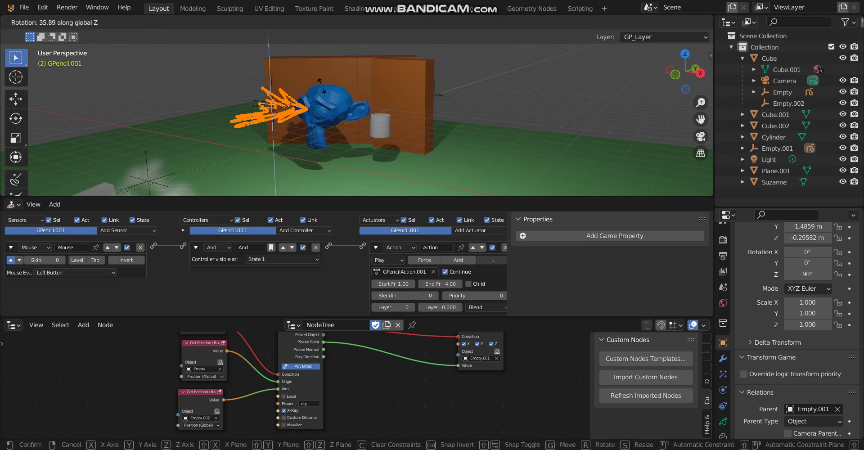
left_click(273, 41)
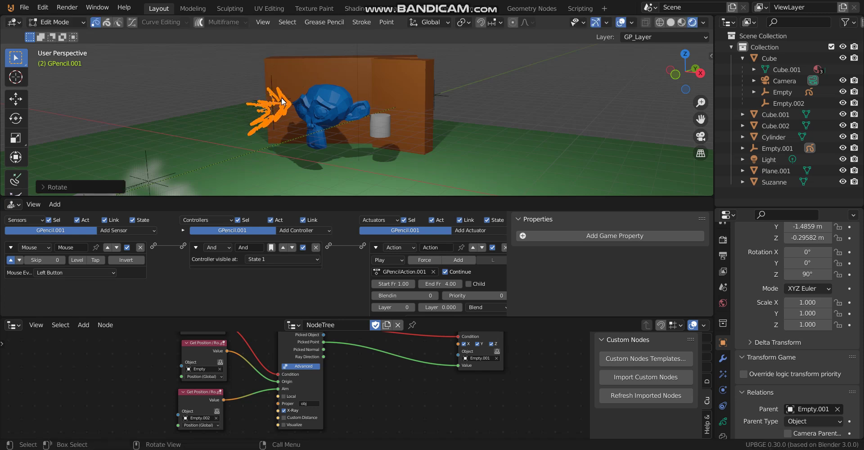
Duplicate the hit flash strokes again and rotate the new copy to a different angle around Z
key("r")
key("x")
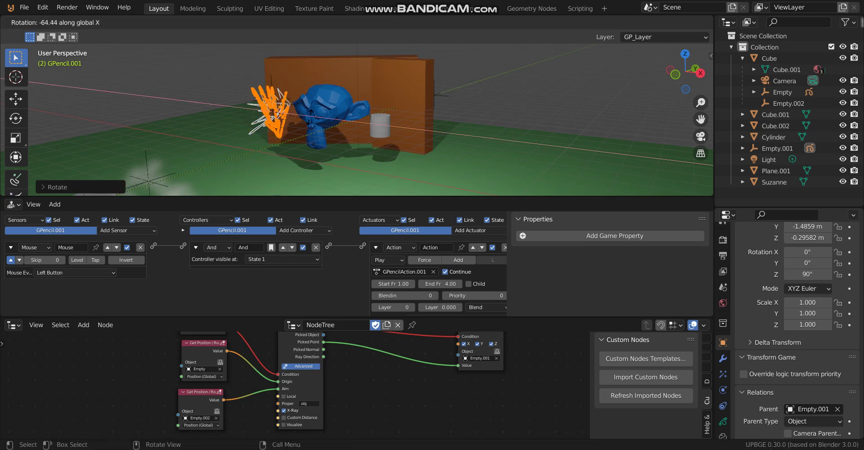
key("y")
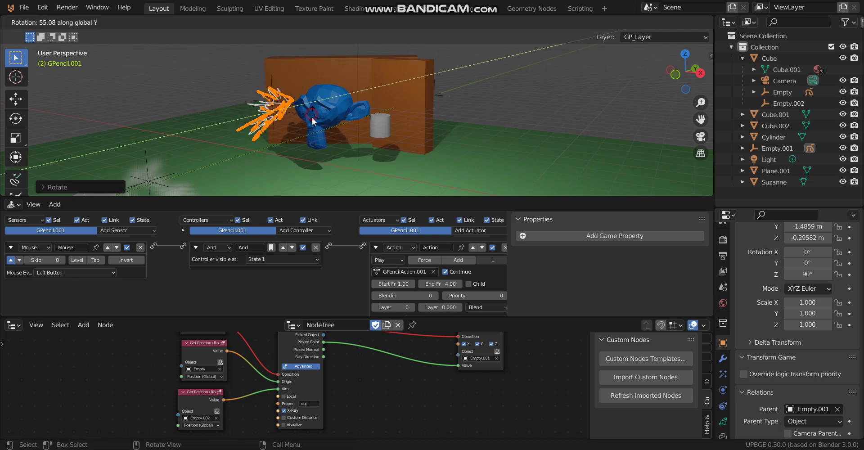
key("shift+d")
key("r")
key("z")
left_click(316, 94)
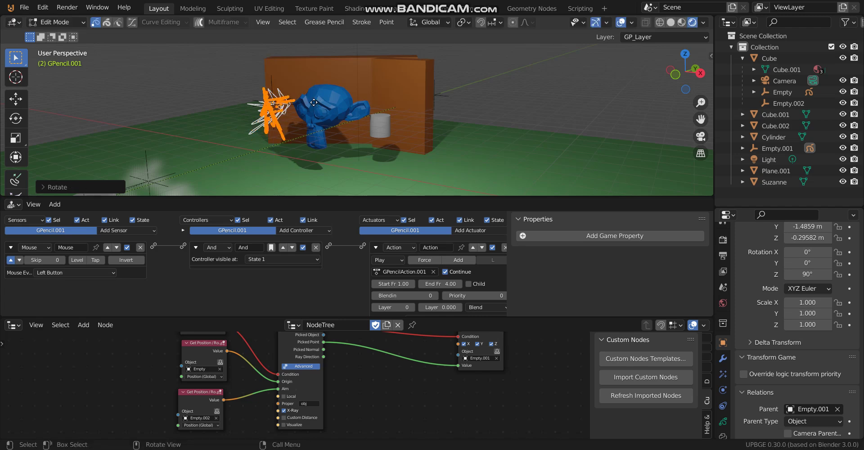
Move the rotated stroke copy along the X axis toward the monkey head and return to Object Mode
key("g")
key("y")
key("x")
left_click(335, 125)
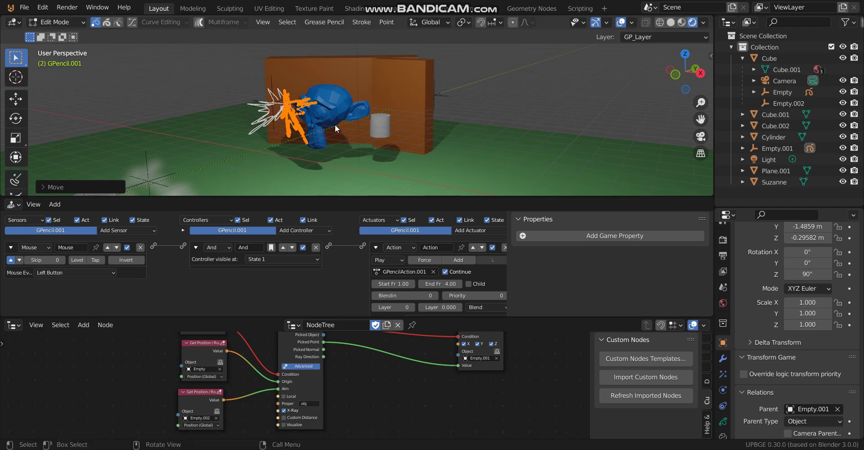
key("Tab")
Run the game from the current view to check the denser hit flash, and stop it
middle_click_drag(335, 125, 317, 125)
key("p")
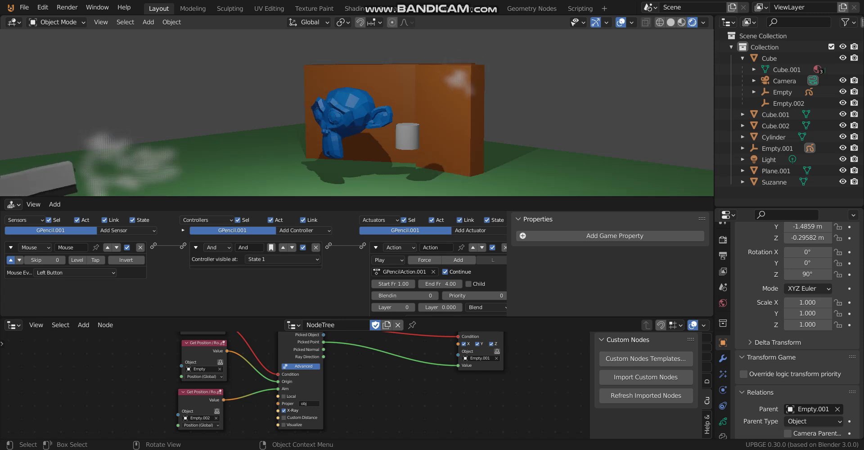
key("Escape")
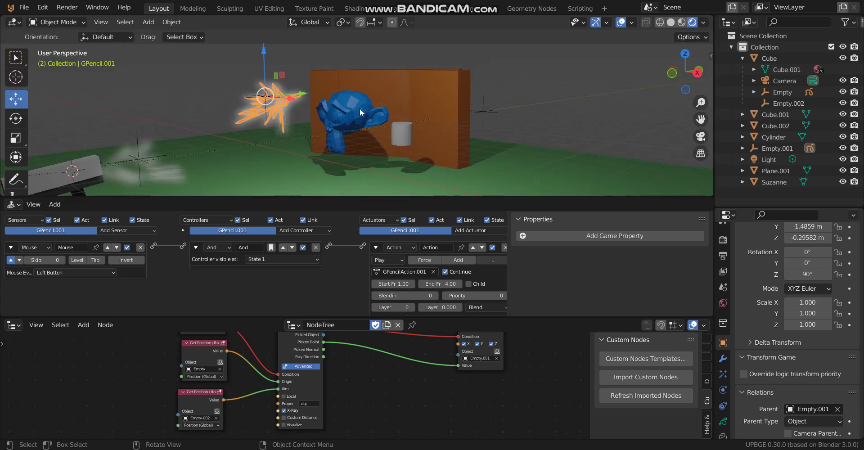
Return to frame 1 and test-fire at the monkey head and wall through the camera view, ending the game
key("Left")
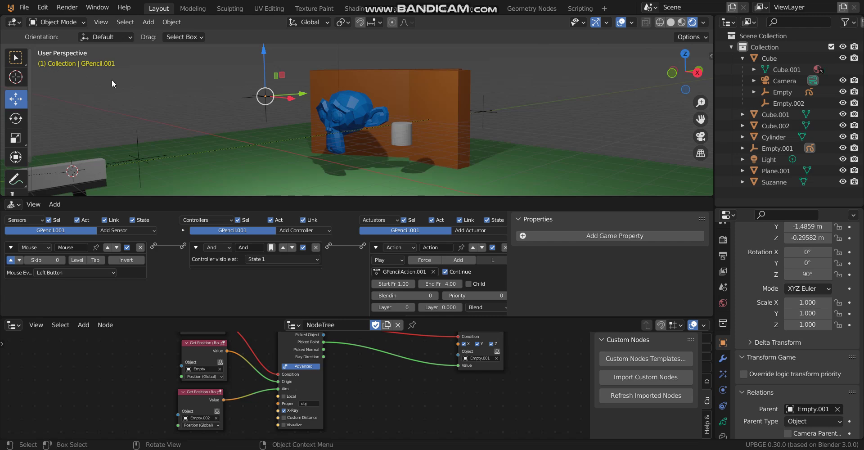
key("KP_0")
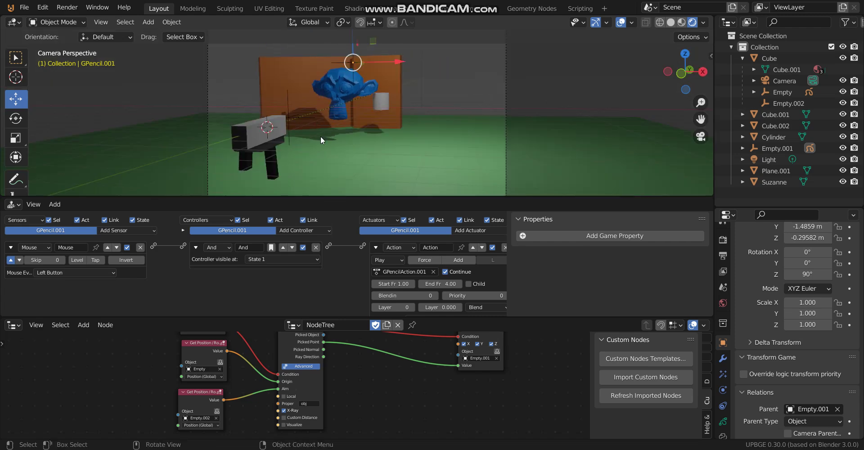
key("p")
left_click(357, 113)
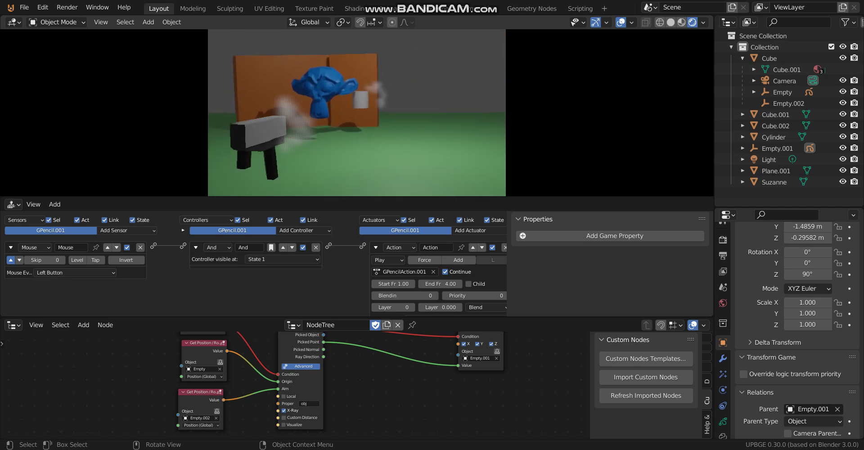
left_click(357, 113)
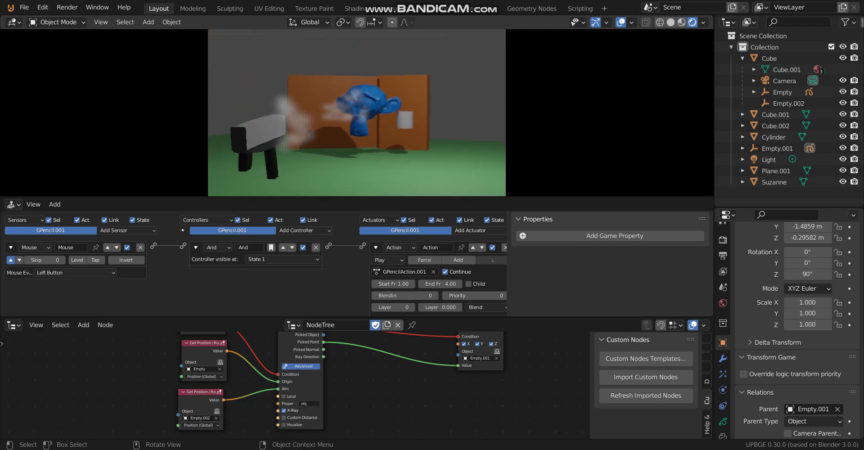
key("Escape")
middle_click_drag(366, 123, 374, 107)
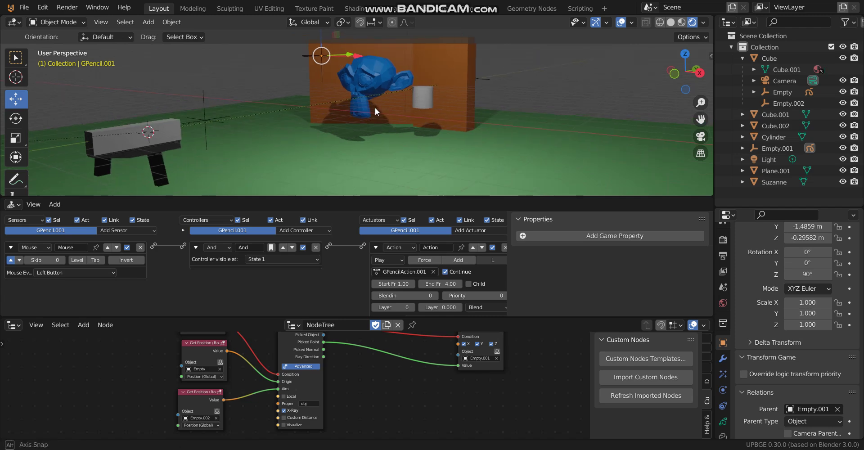
Scale the Grease Pencil hit flash to 0.45 and reposition it at the empty near the monkey head
key("alt+a")
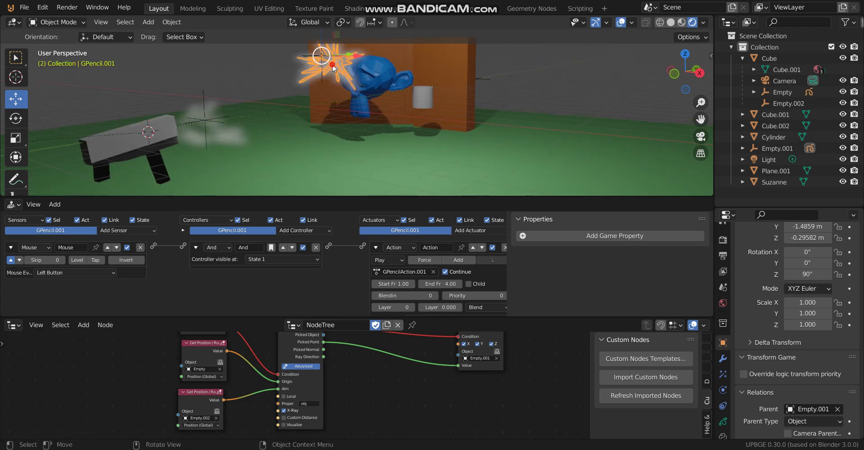
left_click(337, 68)
left_click(339, 68)
key("s")
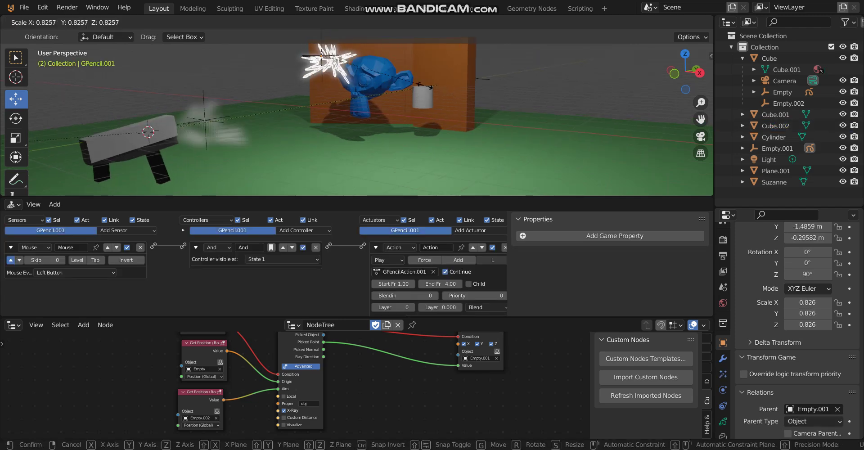
left_click(378, 74)
middle_click_drag(379, 74, 405, 102)
key("g")
left_click(407, 111)
scroll(405, 102, "down", 2)
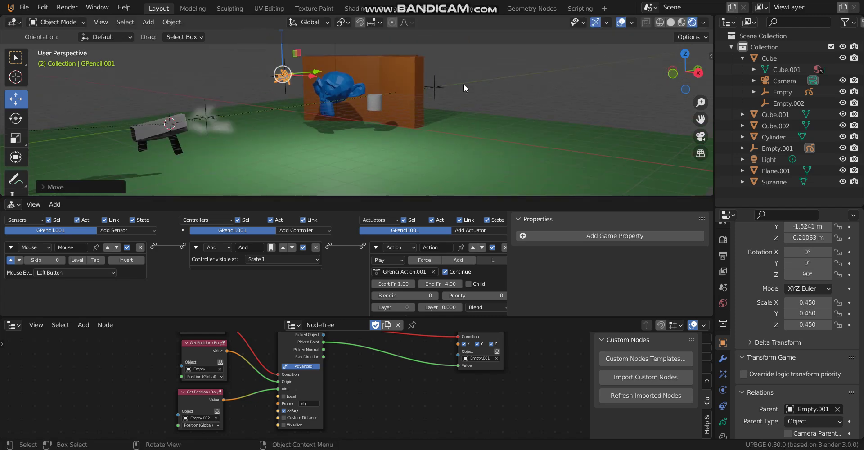
Add a cube, move it along Y far behind the gun's targets, and scale it to about 2.25
key("shift+a")
mouse_move(379, 32)
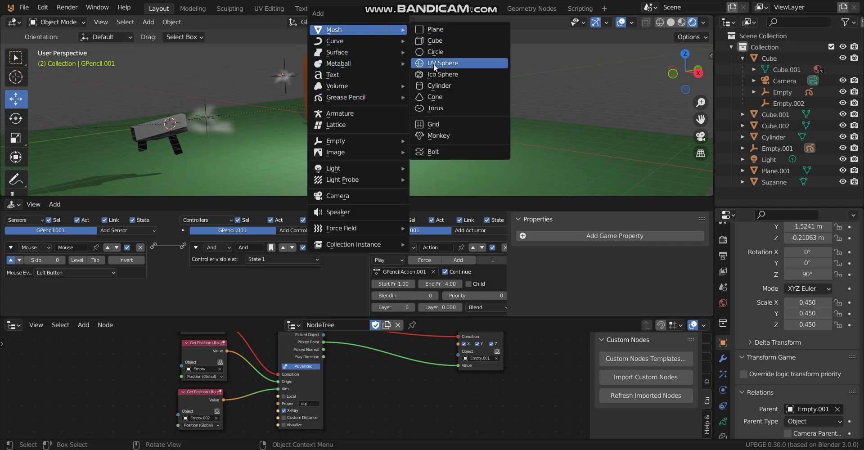
left_click(440, 49)
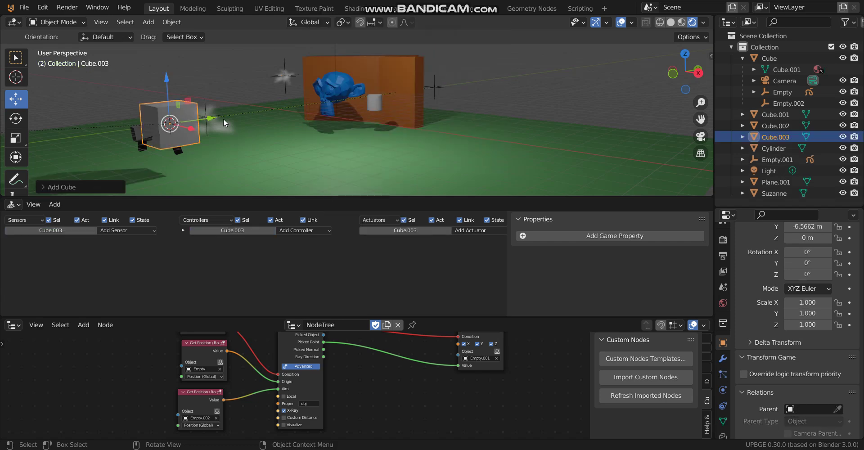
left_click_drag(215, 117, 501, 109)
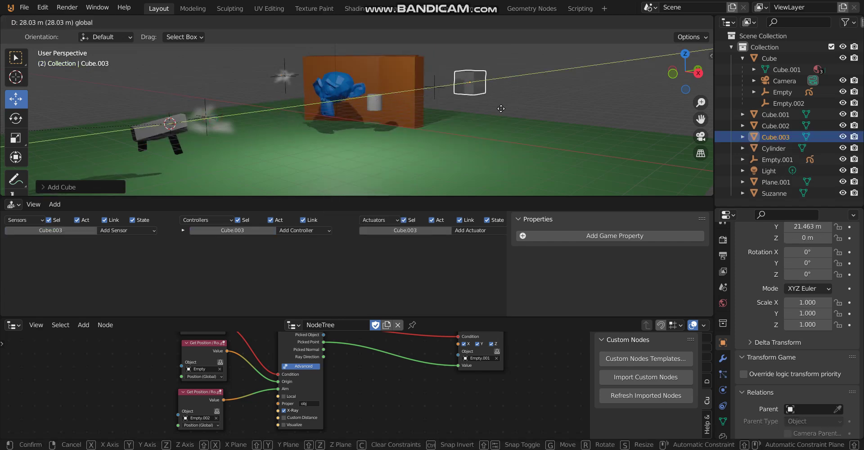
left_click(453, 121)
key("s")
left_click(524, 134)
Bring the new cube forward along Y, rotate it about -22.4° around Z, and place it beside the orange wall
key("g")
key("y")
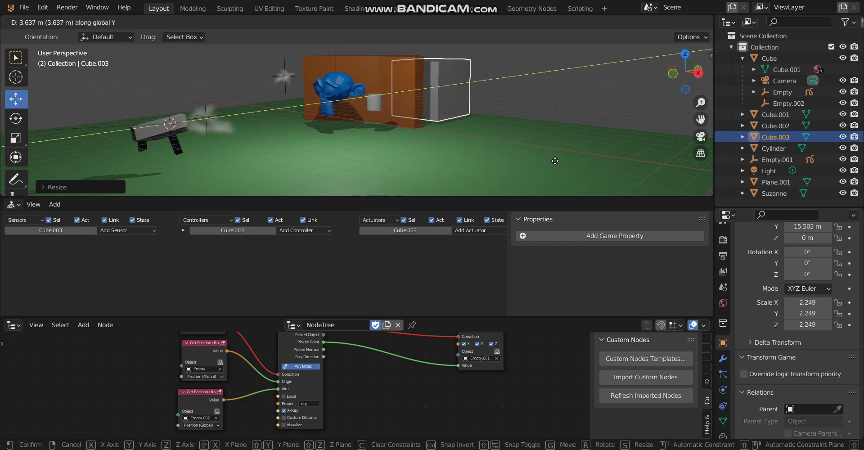
left_click(555, 148)
key("r")
key("z")
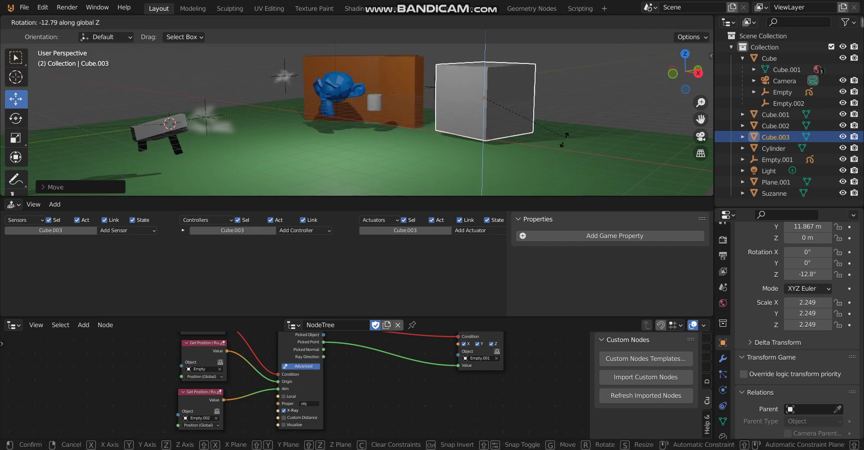
left_click(564, 140)
key("g")
left_click(572, 150)
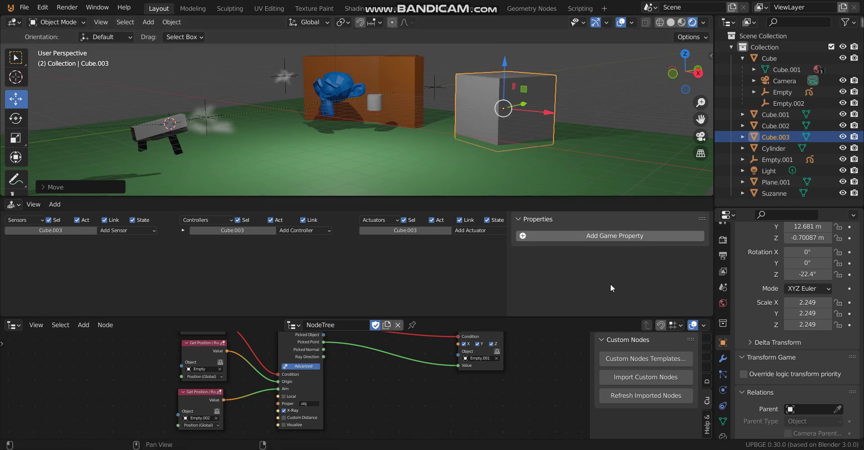
Add a Float game property named obj to the new cube and deselect it
left_click(586, 236)
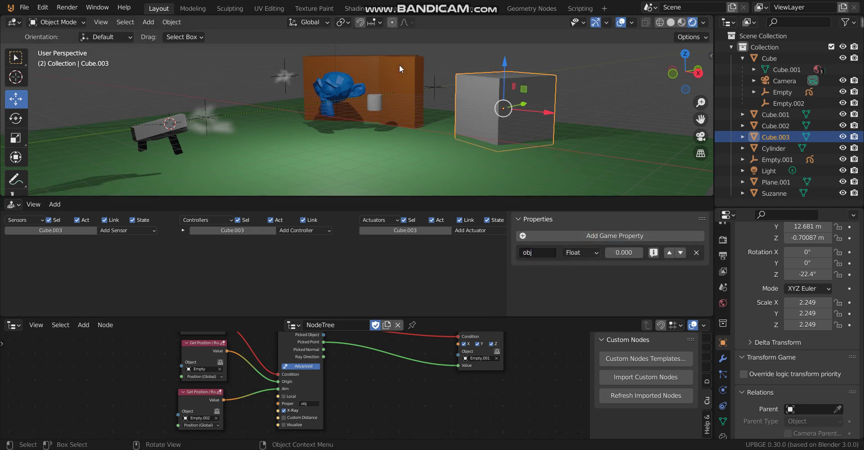
key("alt+a")
Return to frame 1 in the Dope Sheet, test-fire at the targets in the game through the camera view, and end the game
key("KP_0")
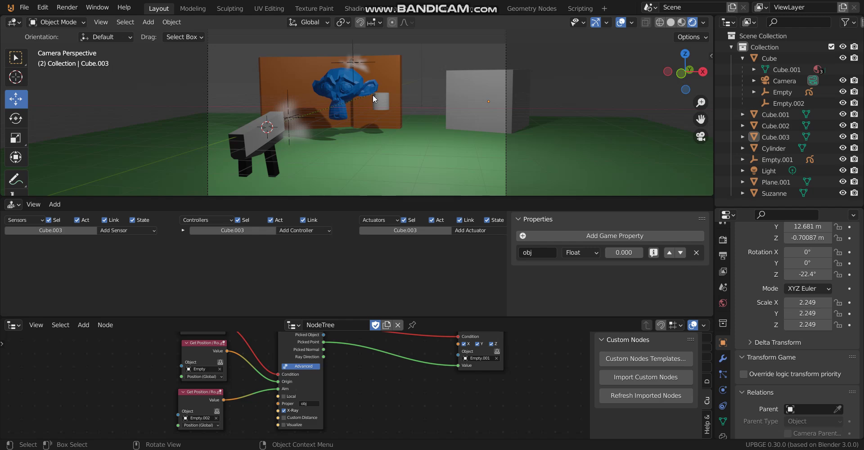
left_click(12, 205)
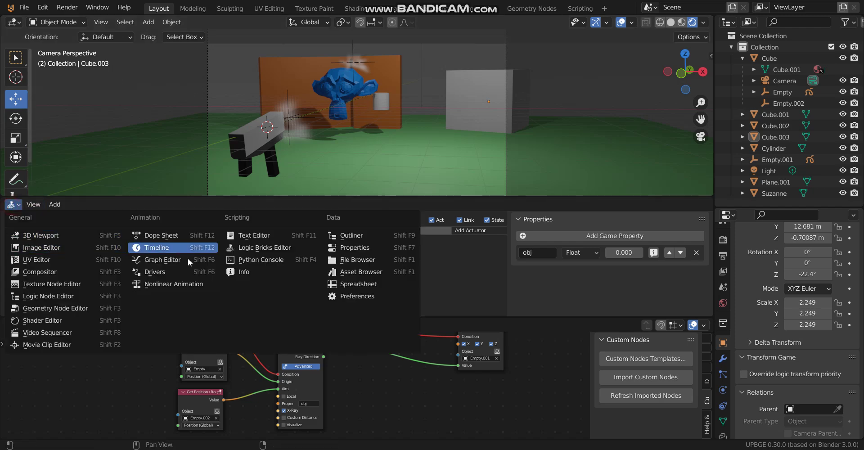
left_click(173, 234)
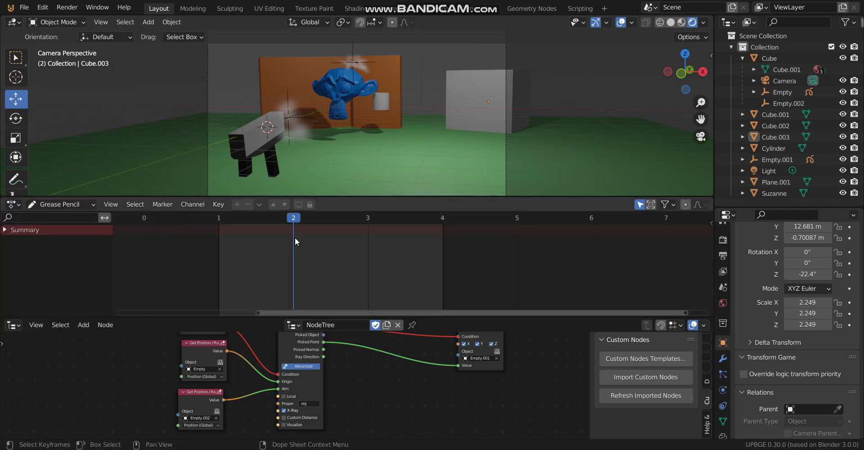
left_click(211, 214)
key("p")
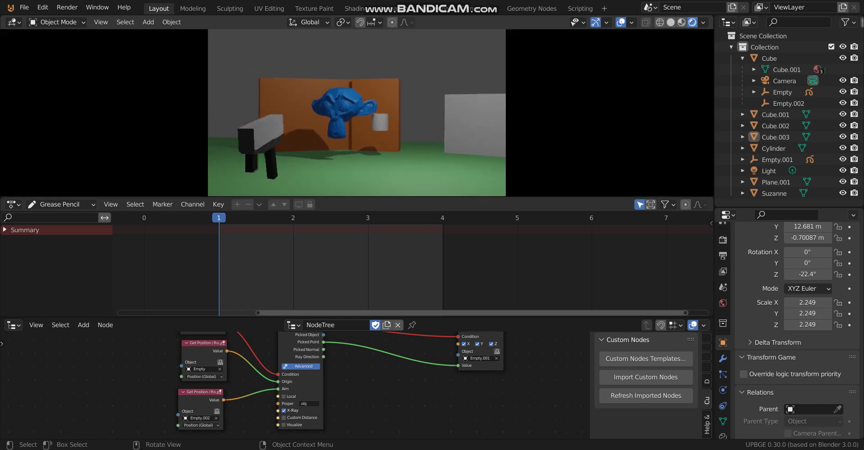
left_click(356, 112)
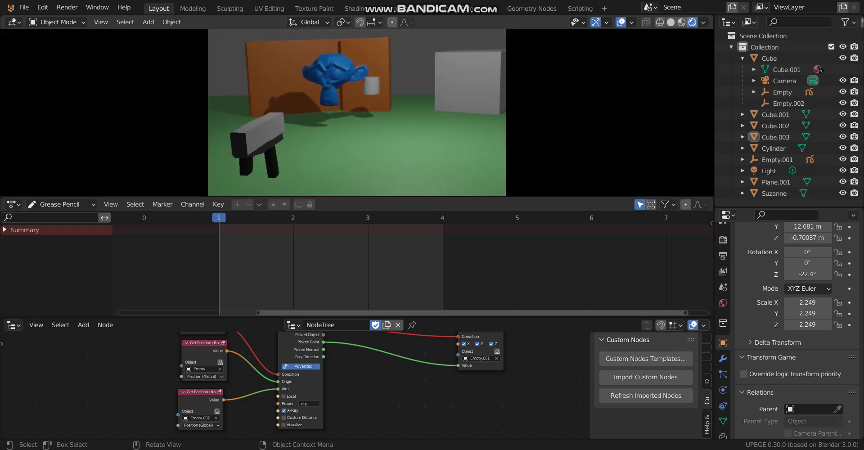
left_click(357, 113)
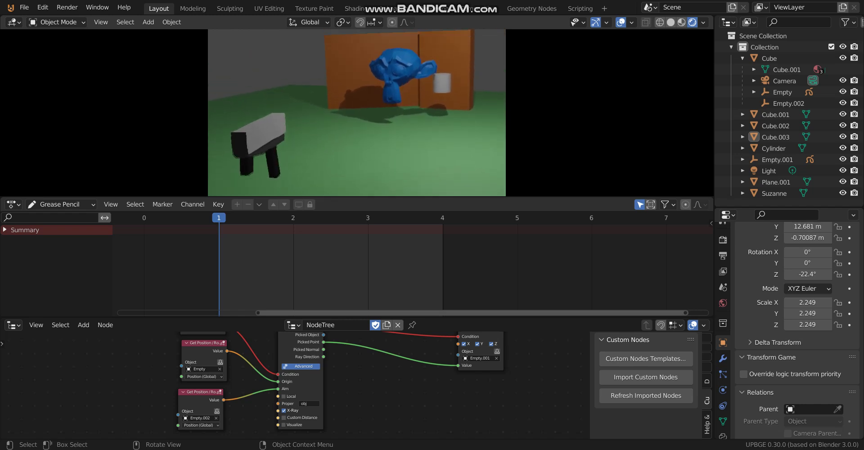
key("Escape")
Show the orange wall's game properties in the Logic Bricks Editor and run the game again
left_click(296, 80)
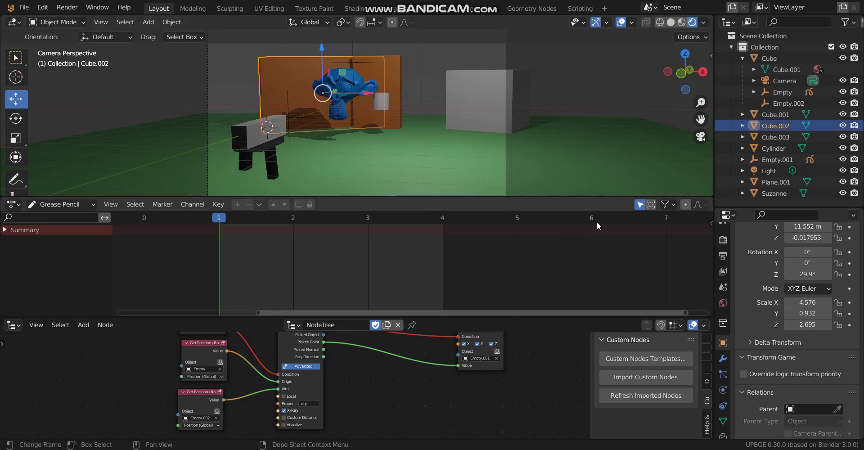
left_click(11, 205)
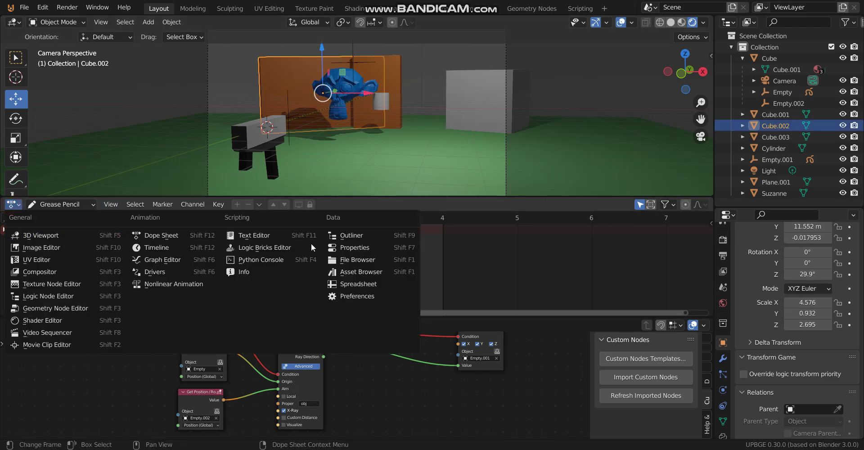
left_click(285, 249)
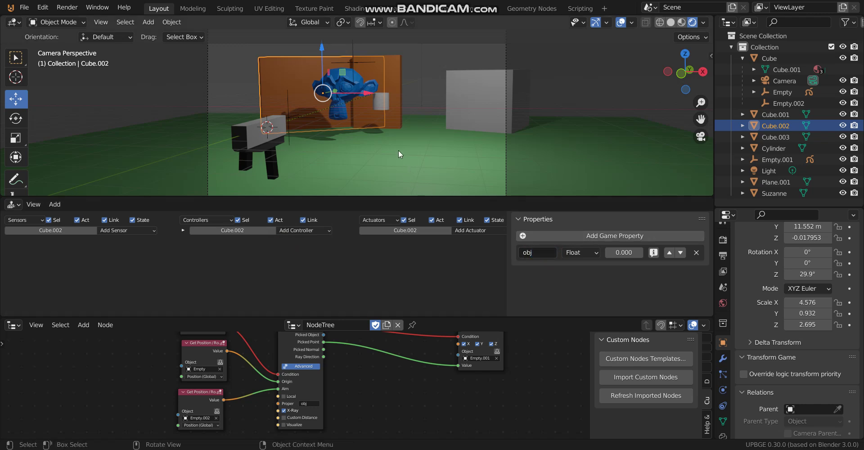
key("p")
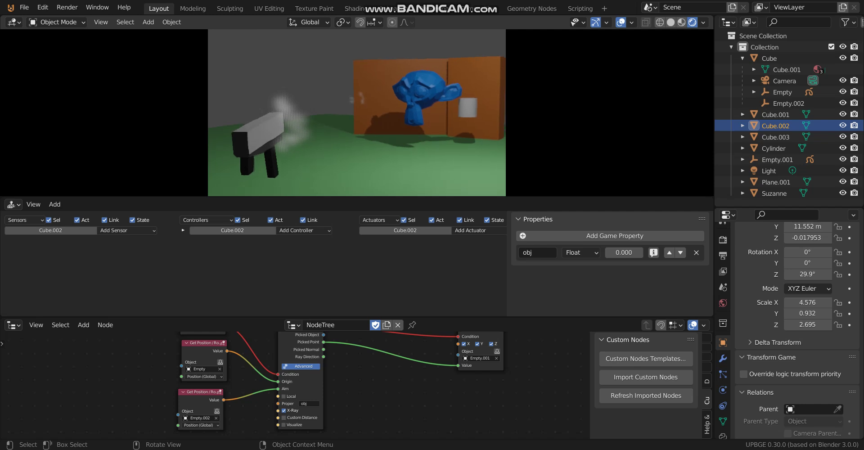